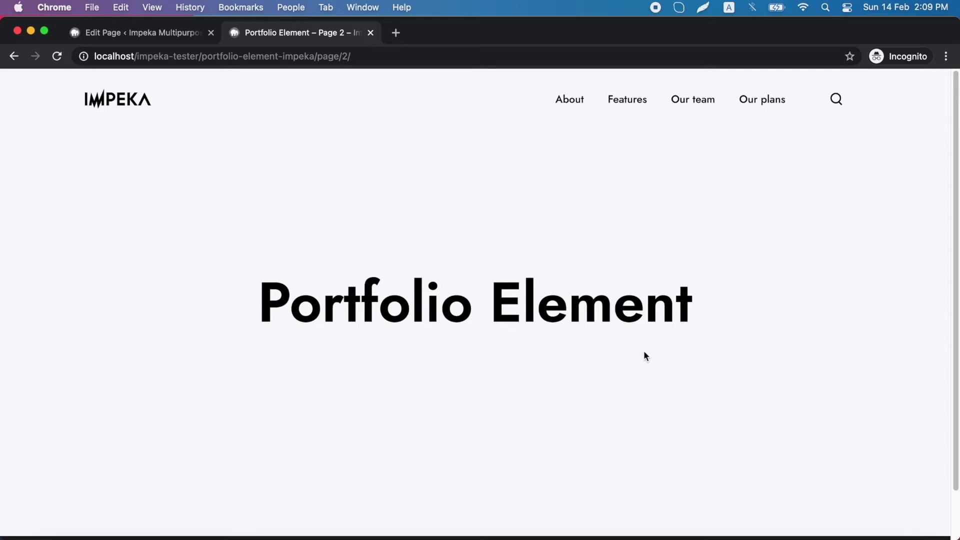
Step: From the Edit Page tab, open the element picker and search 'portf'
left_click(152, 32)
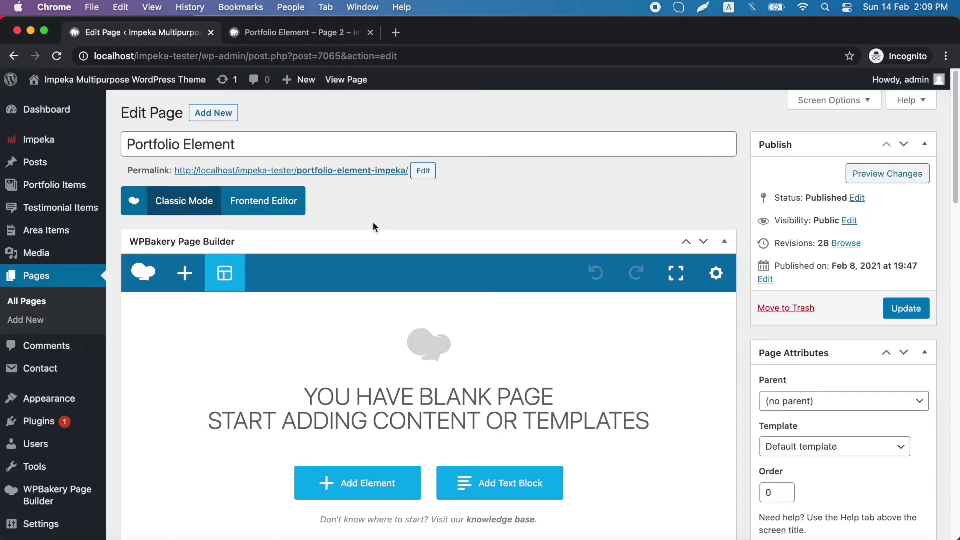
left_click(376, 485)
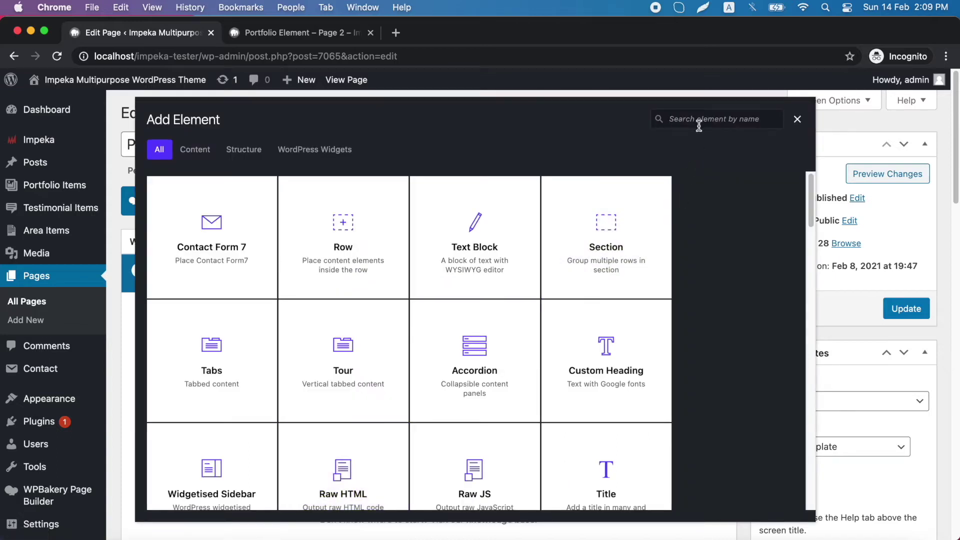
type("portf")
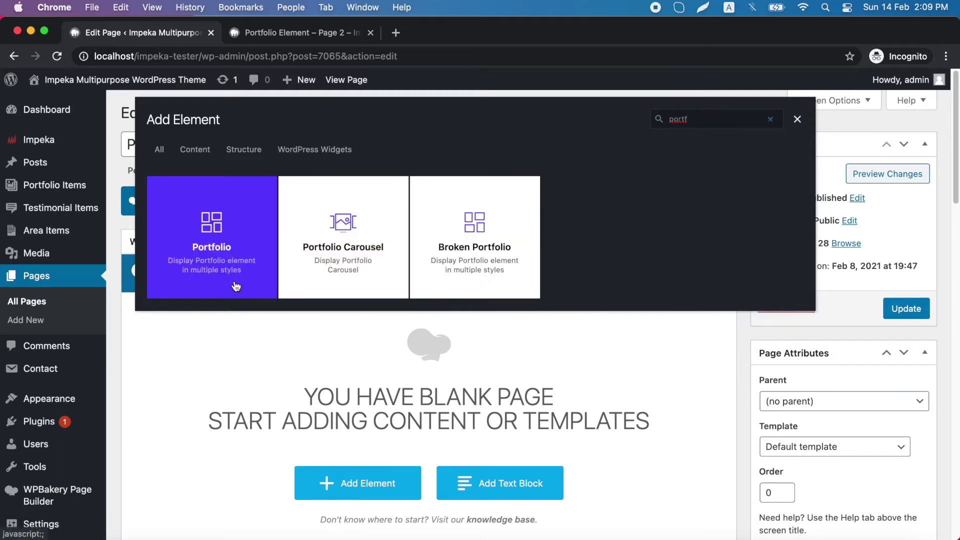
Step: Add a Portfolio element, keeping Grid mode and Inherit image load mode
left_click(231, 253)
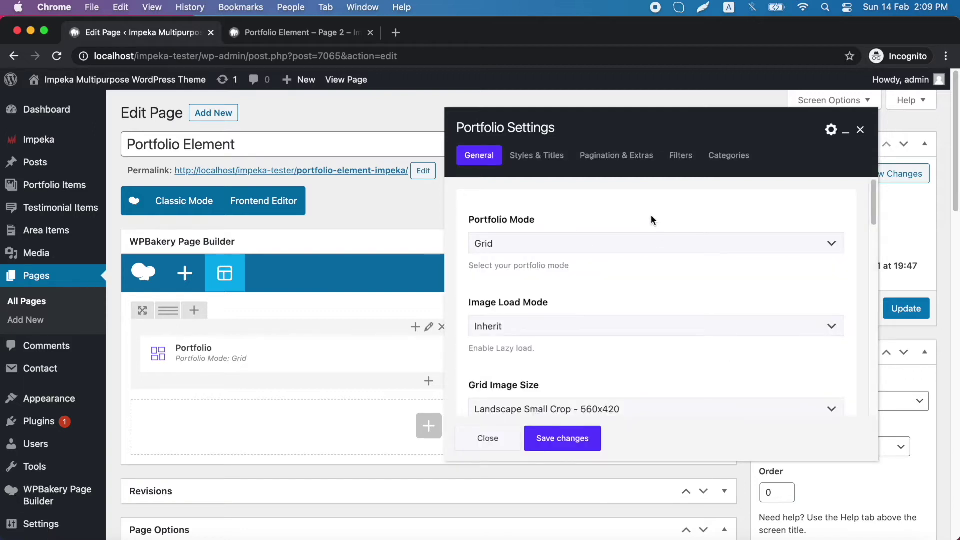
left_click(642, 249)
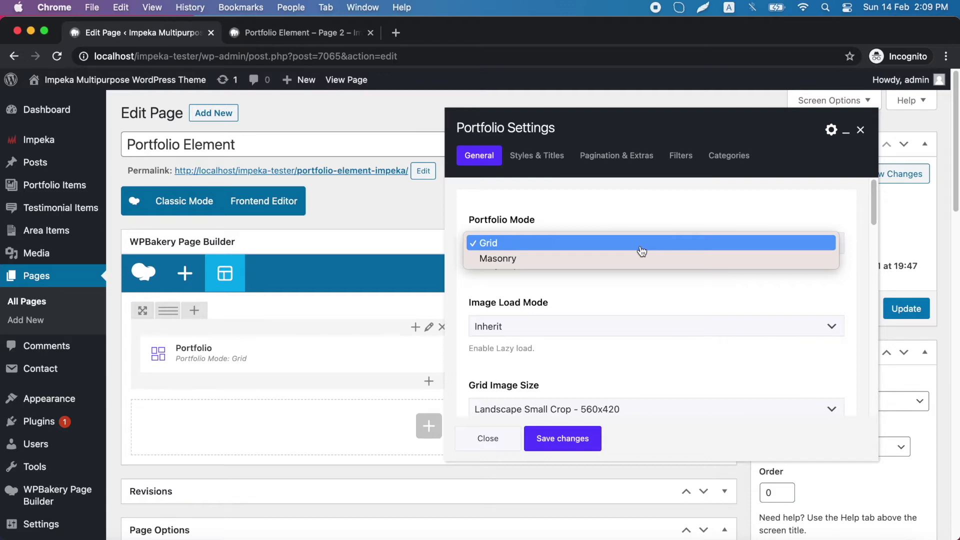
left_click(641, 244)
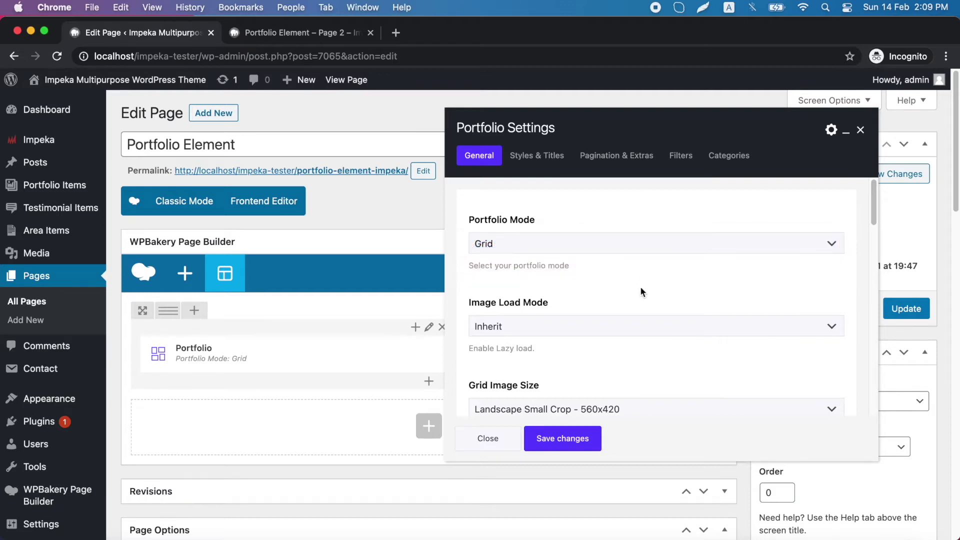
scroll(641, 288, "down", 2)
scroll(640, 292, "down", 2)
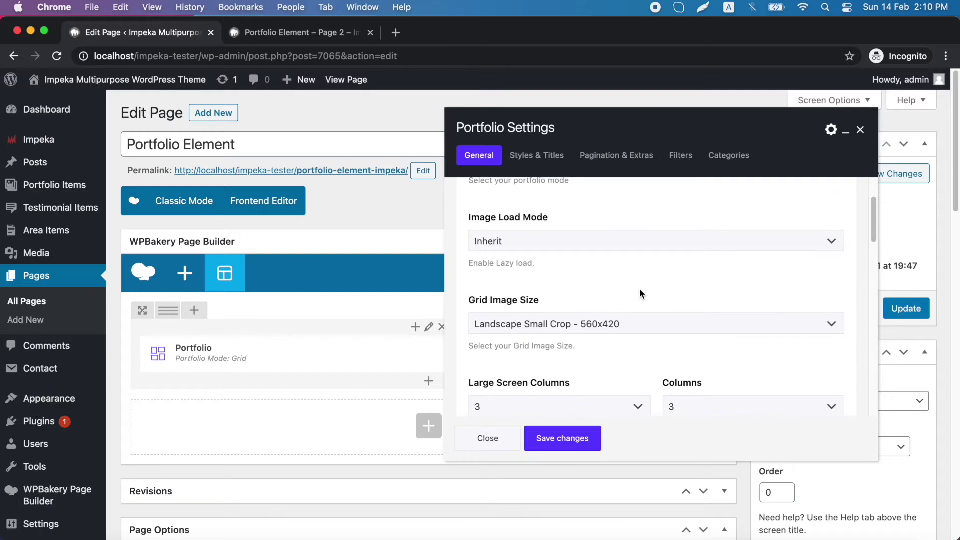
left_click(622, 237)
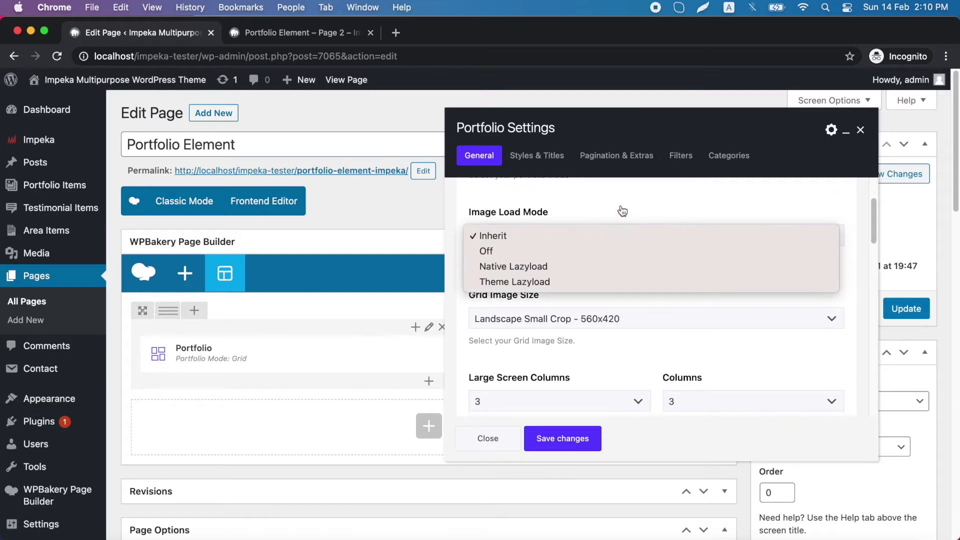
left_click(621, 213)
Step: Change the portfolio Gutter Size from 30 to 60
scroll(630, 301, "down", 1)
scroll(630, 304, "down", 4)
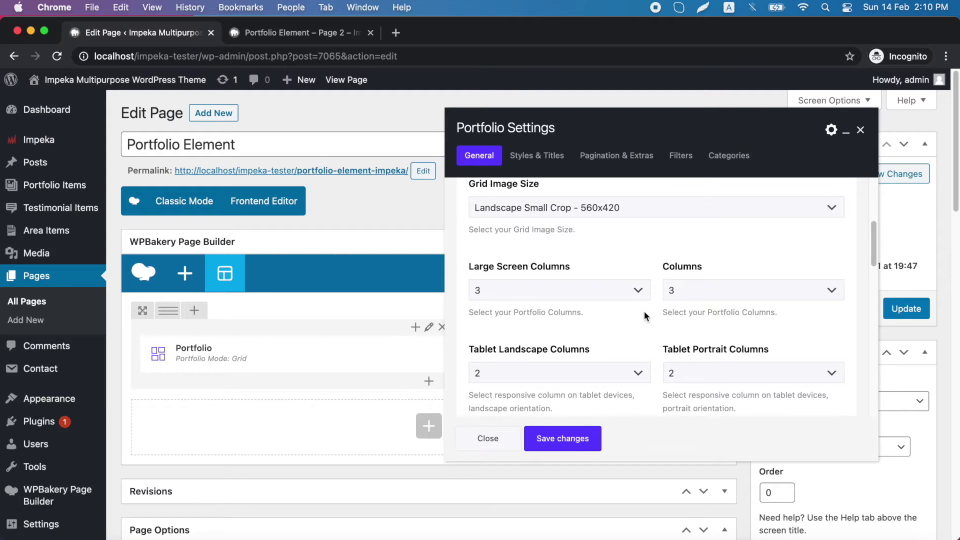
scroll(645, 315, "down", 2)
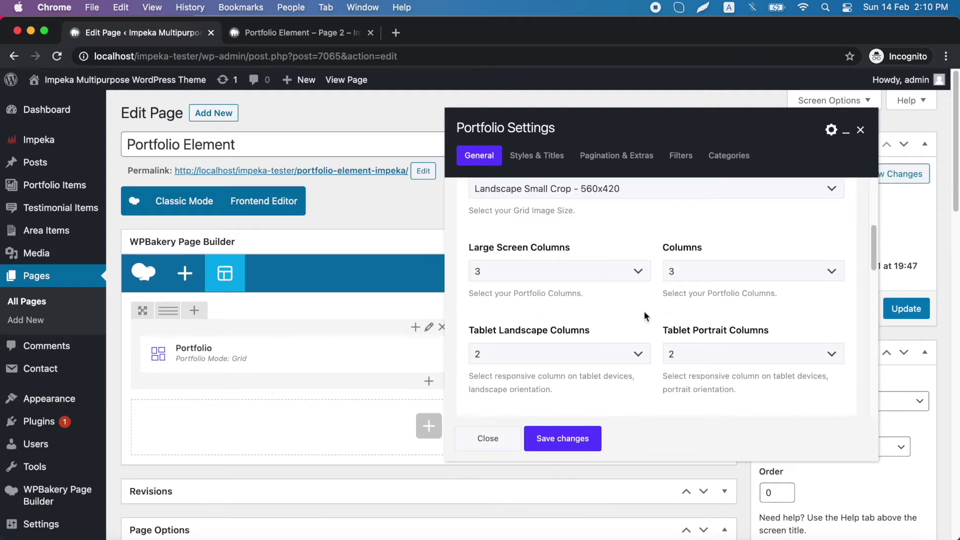
scroll(650, 321, "down", 4)
scroll(650, 319, "up", 2)
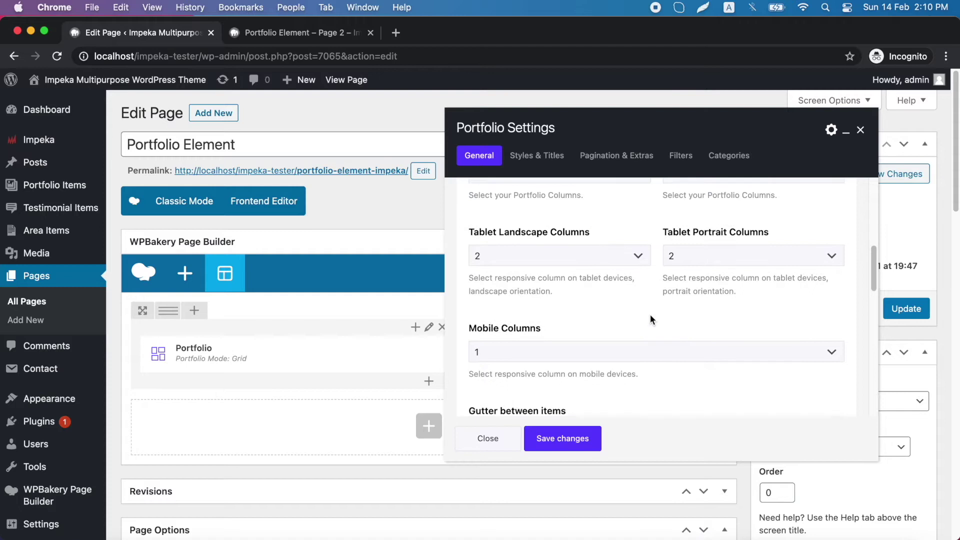
scroll(650, 319, "down", 4)
scroll(650, 318, "down", 4)
left_click_drag(481, 338, 470, 339)
type("60")
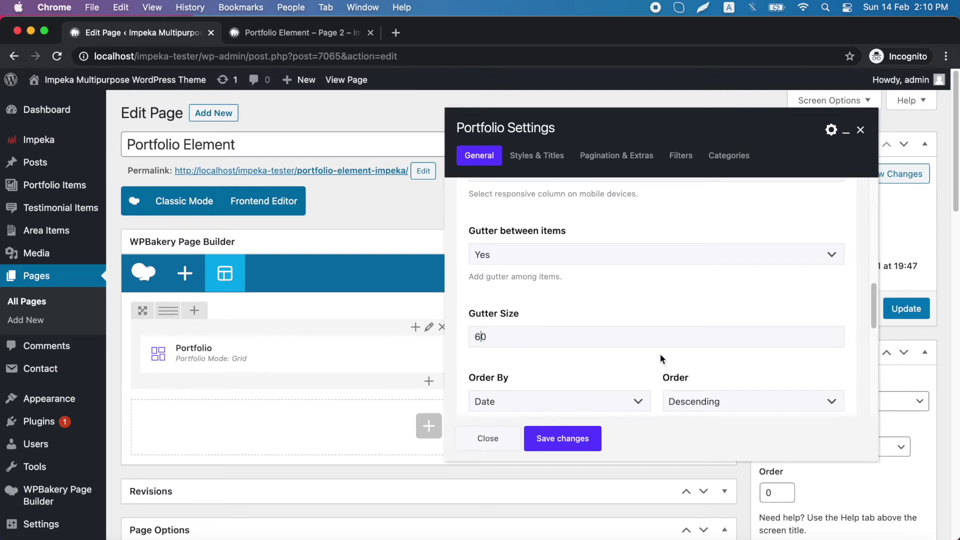
scroll(661, 354, "down", 6)
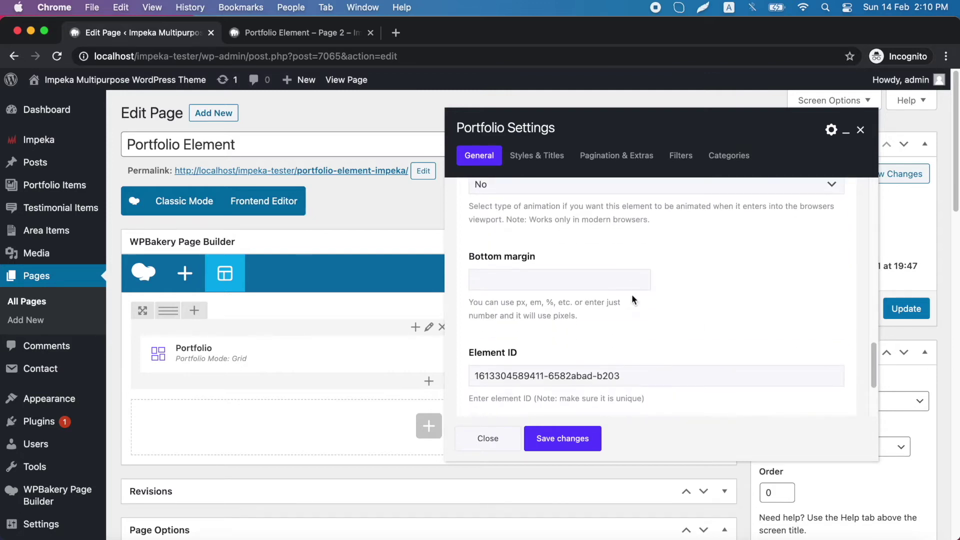
scroll(671, 360, "down", 4)
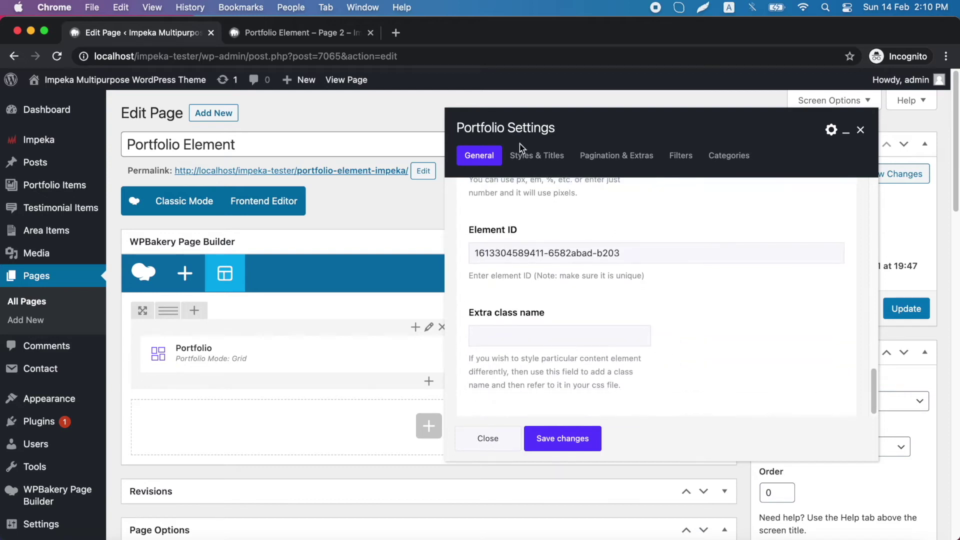
left_click(530, 159)
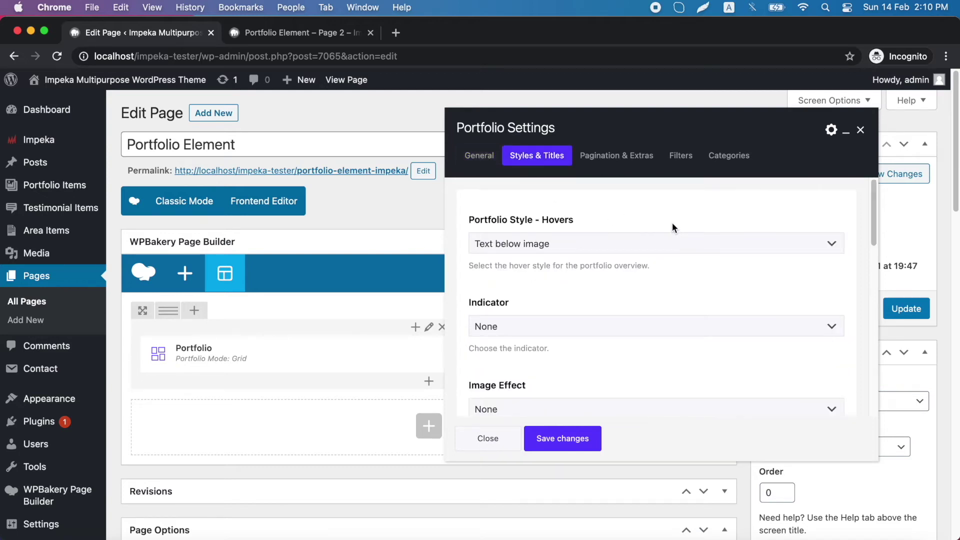
Step: Keep the Text below image hover style and set a White Plus indicator
left_click(609, 250)
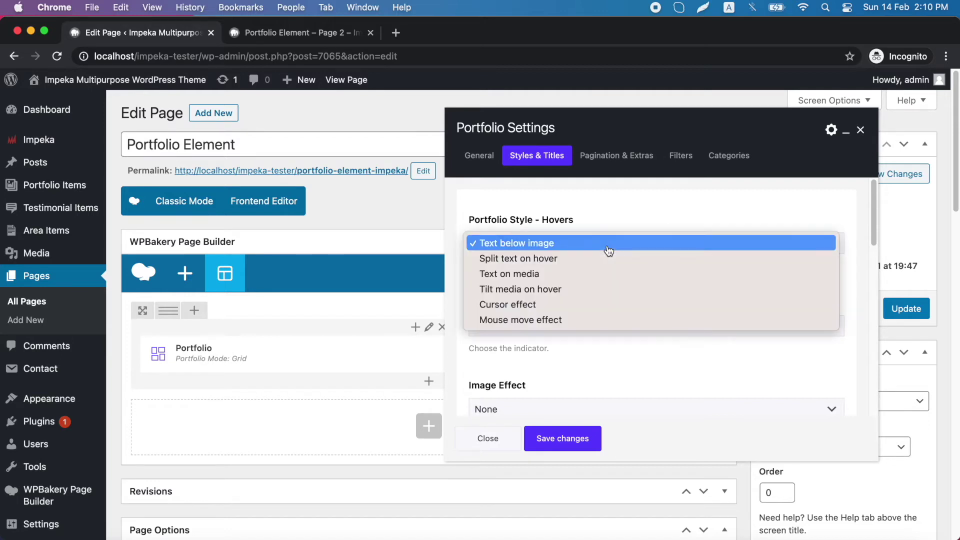
left_click(609, 250)
scroll(617, 282, "down", 2)
left_click(568, 281)
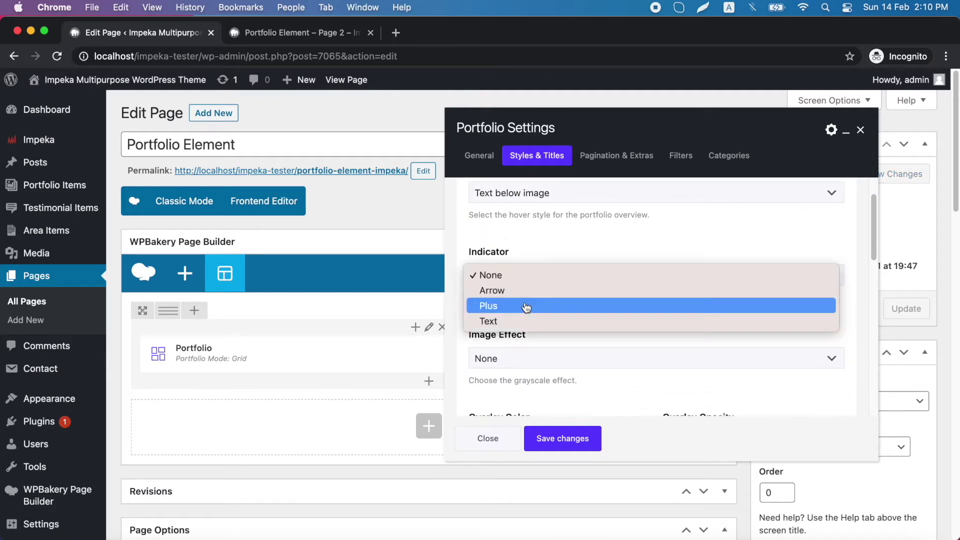
left_click(513, 306)
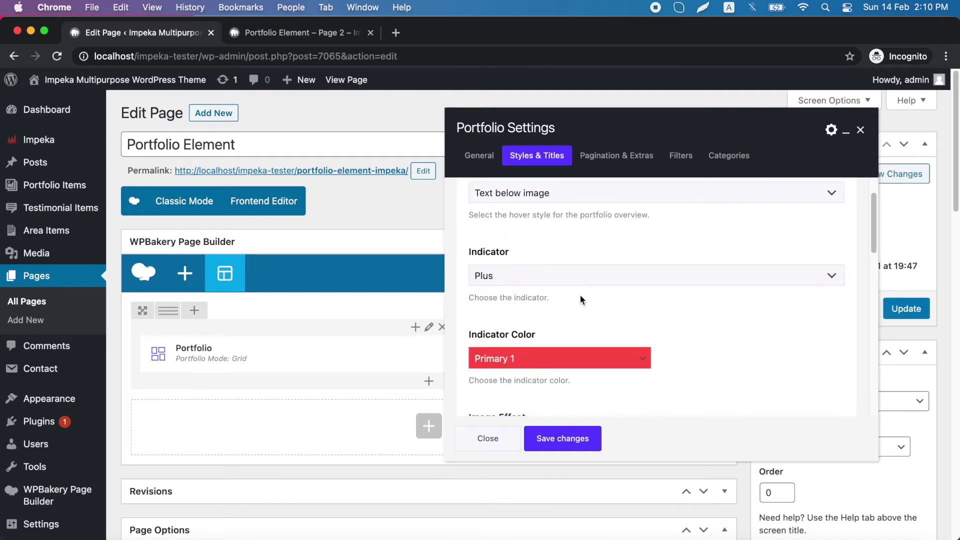
scroll(581, 296, "down", 2)
left_click(572, 314)
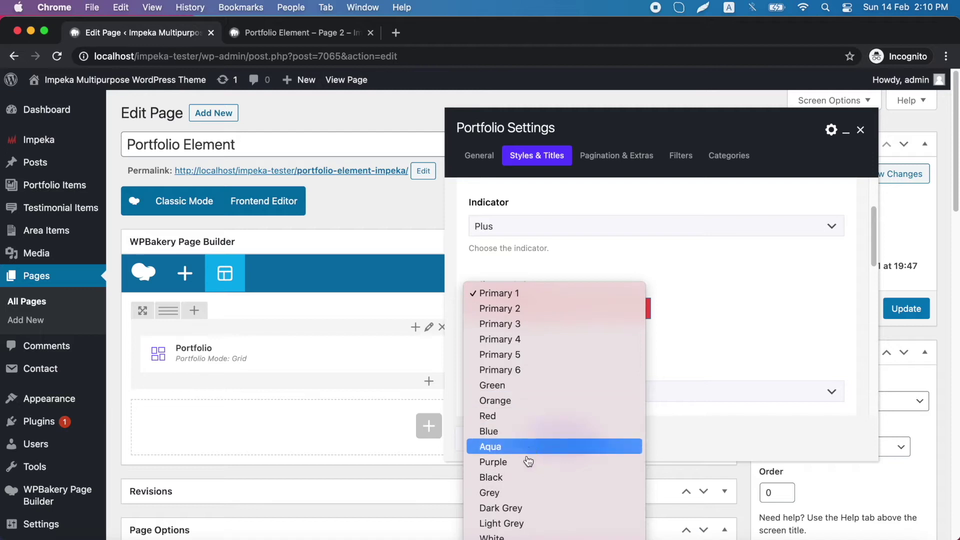
left_click(500, 537)
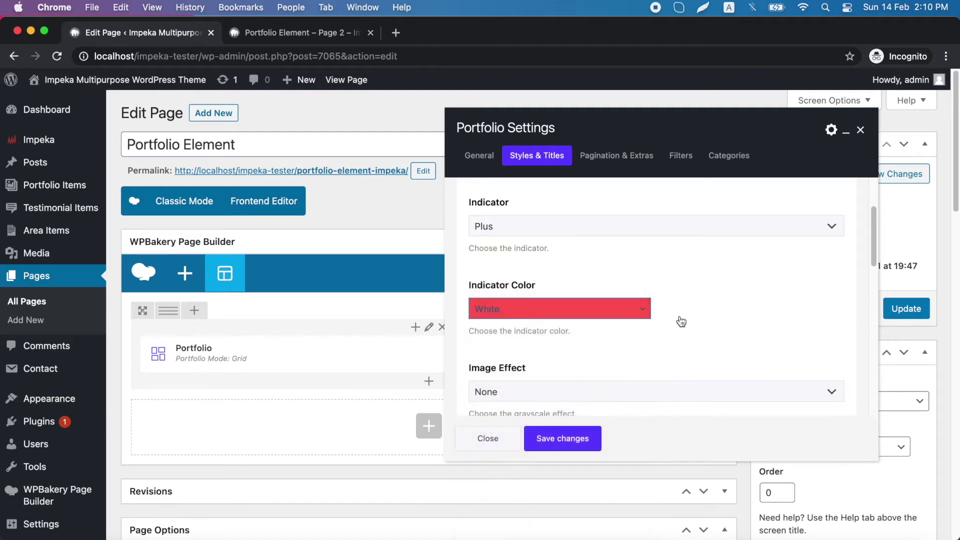
Step: Leave no image effect and use a Grey image overlay at 10% opacity
scroll(708, 326, "down", 3)
scroll(707, 325, "down", 1)
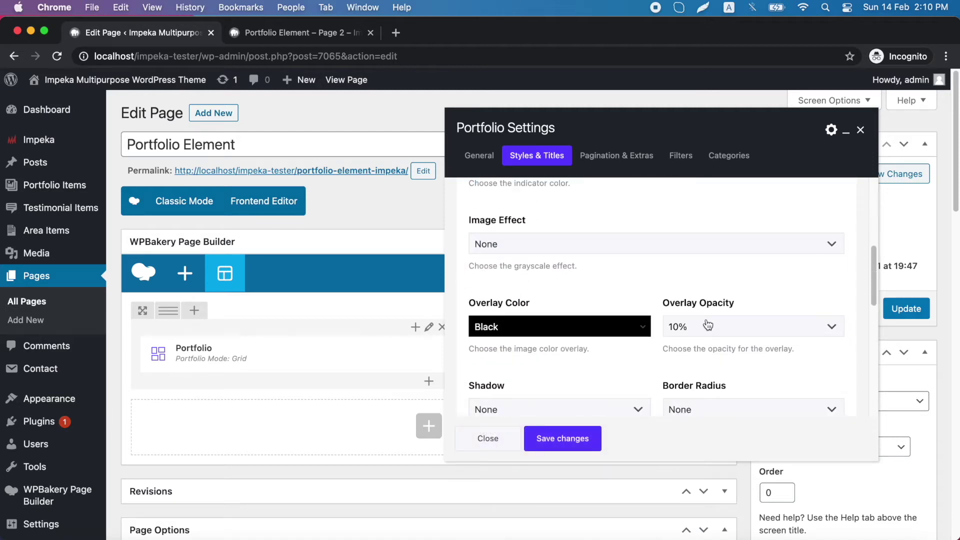
left_click(644, 247)
left_click(644, 220)
scroll(646, 285, "down", 1)
scroll(650, 289, "down", 2)
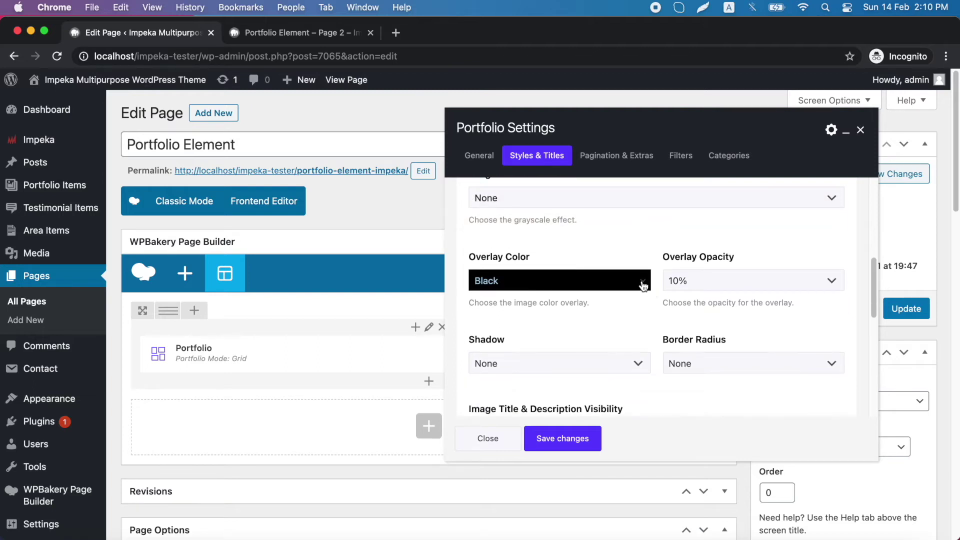
left_click(634, 261)
left_click(610, 276)
left_click(751, 264)
left_click(752, 264)
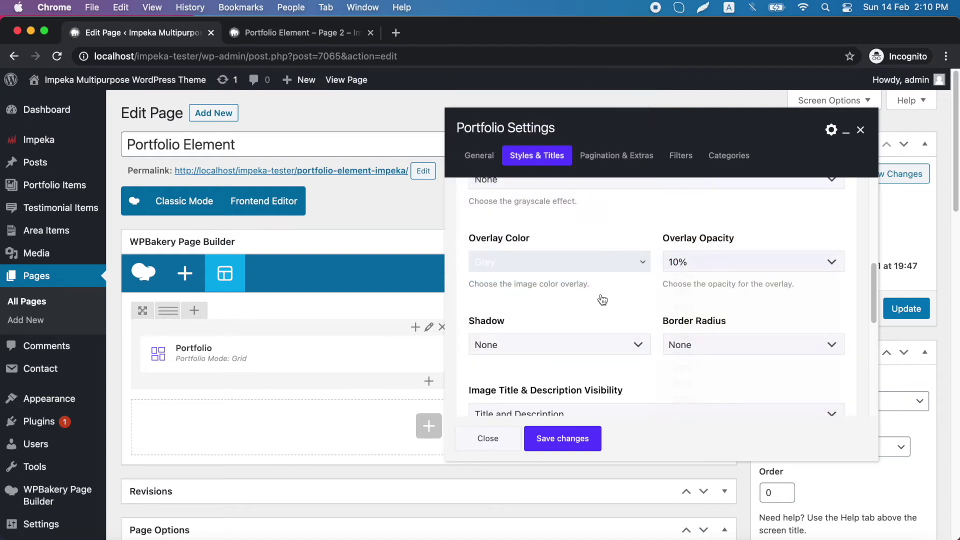
Step: Give the portfolio items a Medium shadow and a 3px border radius
scroll(638, 319, "down", 1)
left_click(631, 322)
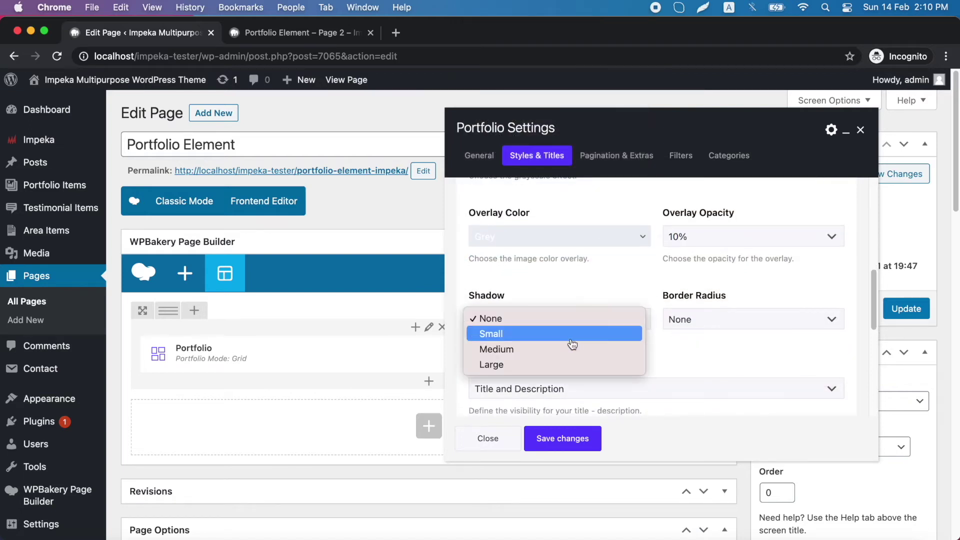
left_click(538, 349)
left_click(753, 316)
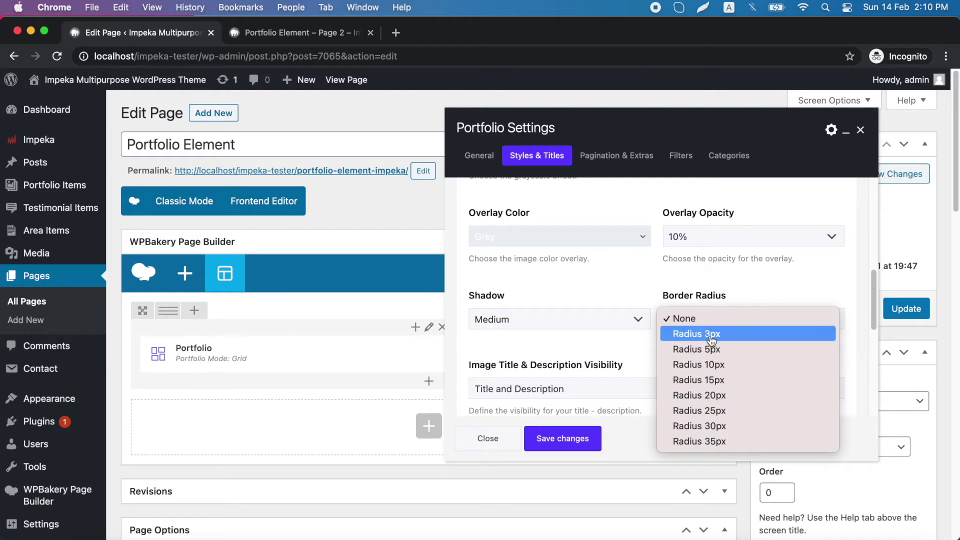
left_click(700, 333)
scroll(655, 356, "down", 3)
scroll(663, 355, "down", 2)
scroll(661, 350, "down", 1)
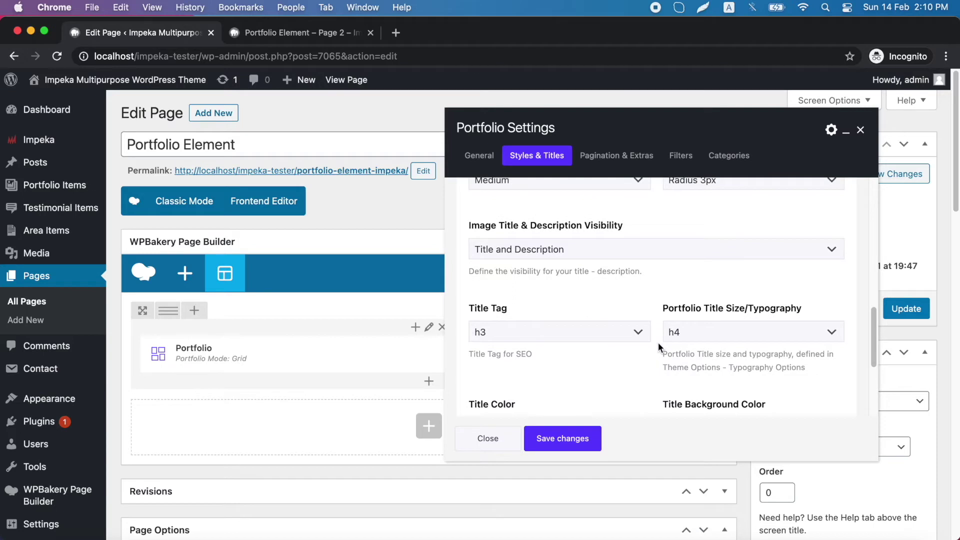
scroll(655, 315, "down", 1)
scroll(655, 316, "down", 1)
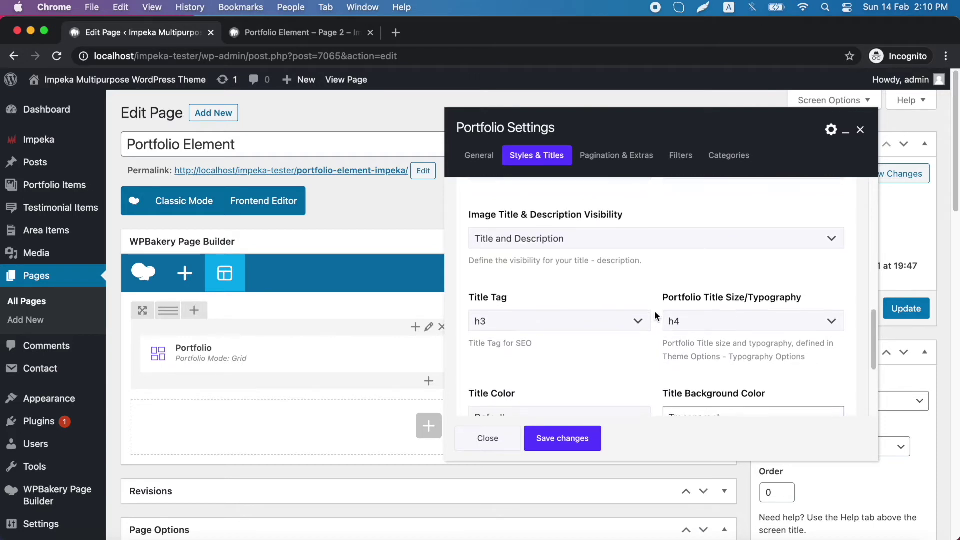
scroll(655, 311, "down", 3)
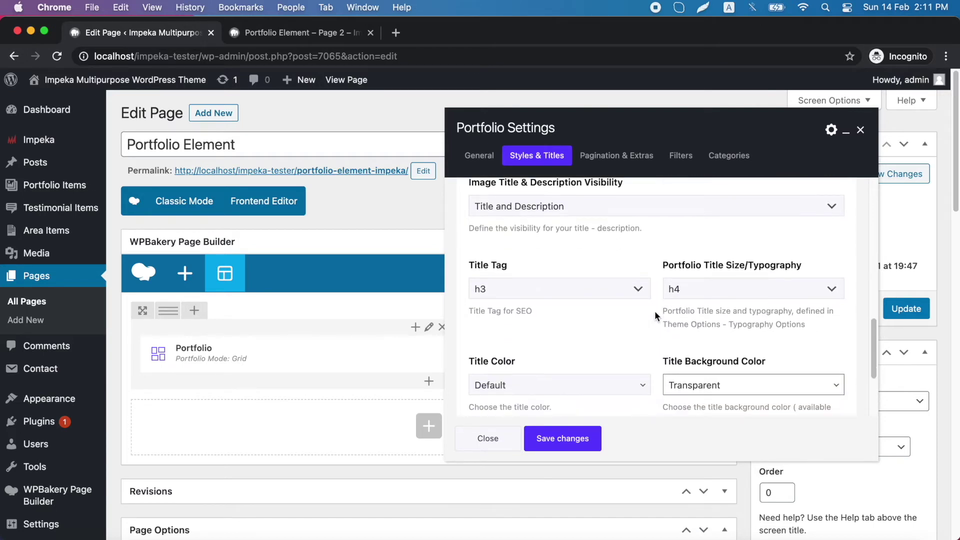
scroll(655, 310, "down", 4)
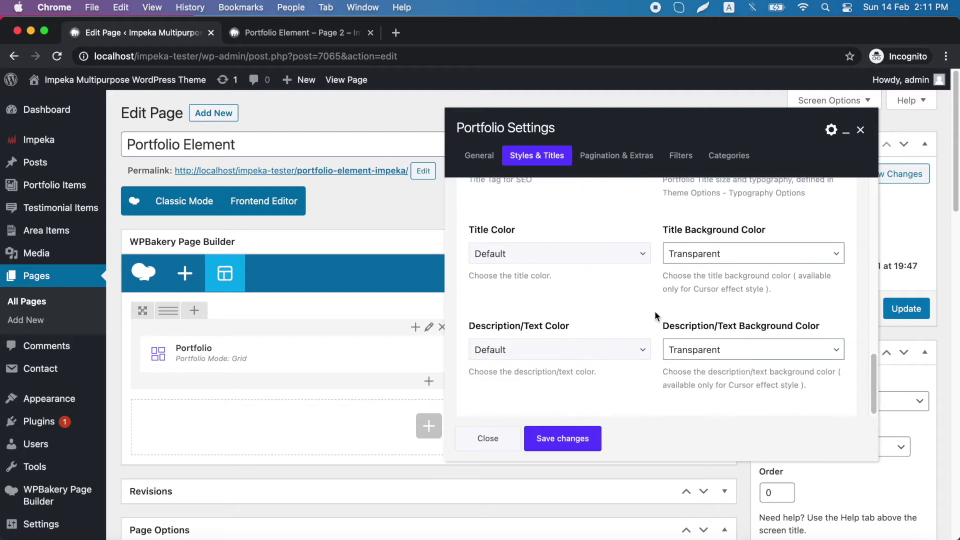
Step: Keep Pagination as the portfolio's pagination display style
left_click(634, 157)
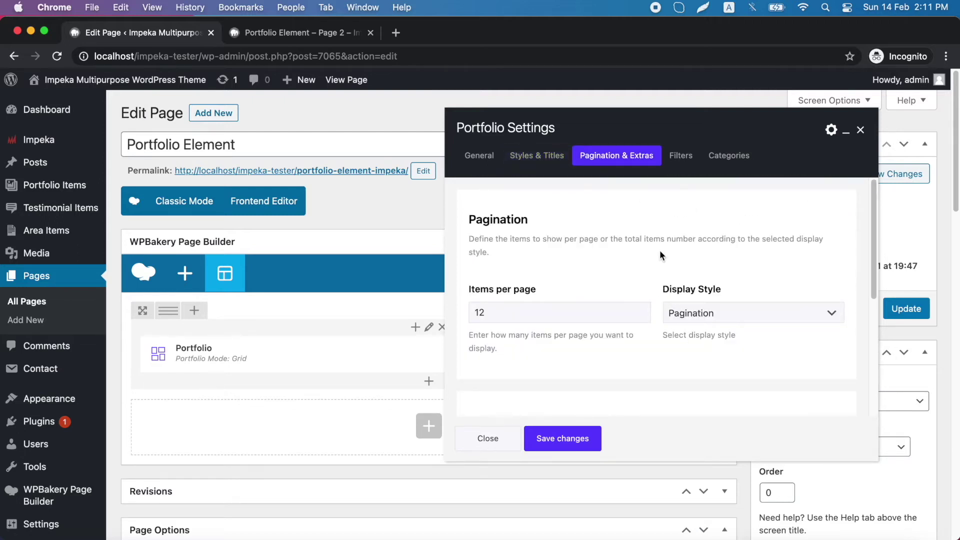
left_click(752, 314)
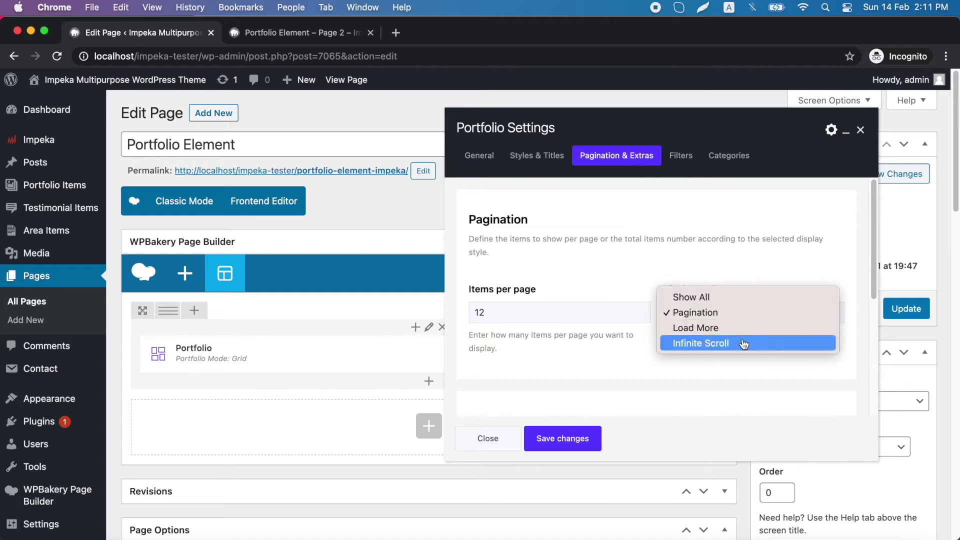
left_click(713, 261)
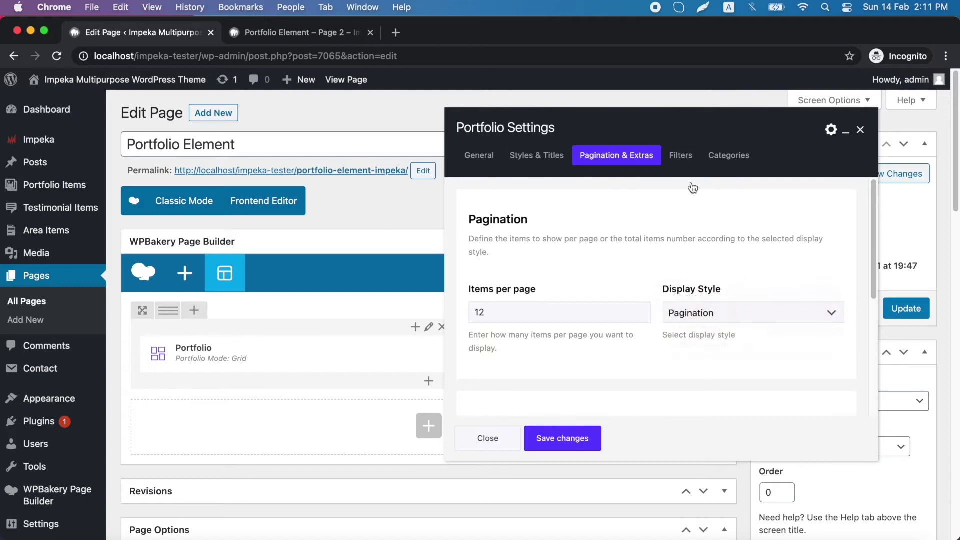
Step: Turn the portfolio filter on with Count style and Center alignment
left_click(681, 156)
left_click(624, 246)
left_click(564, 265)
scroll(640, 292, "down", 2)
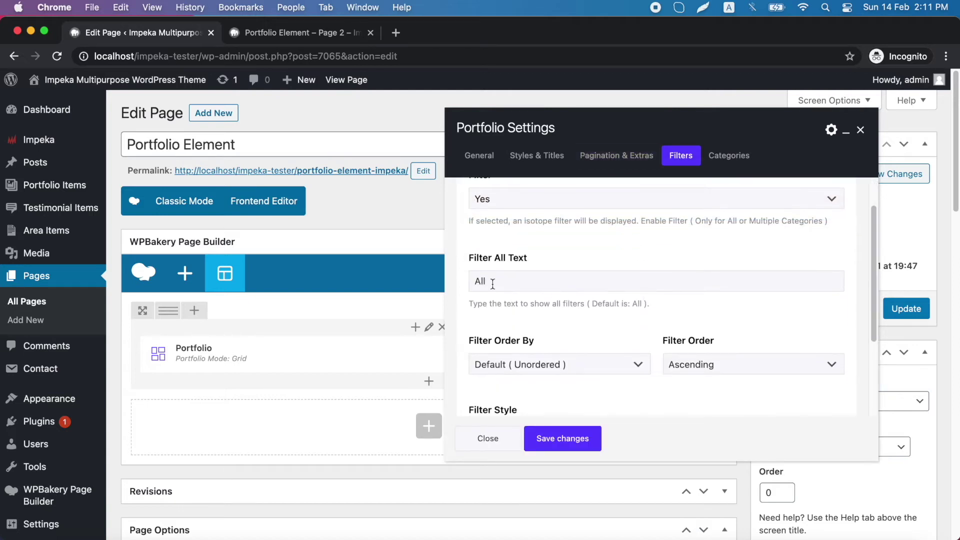
scroll(689, 315, "down", 2)
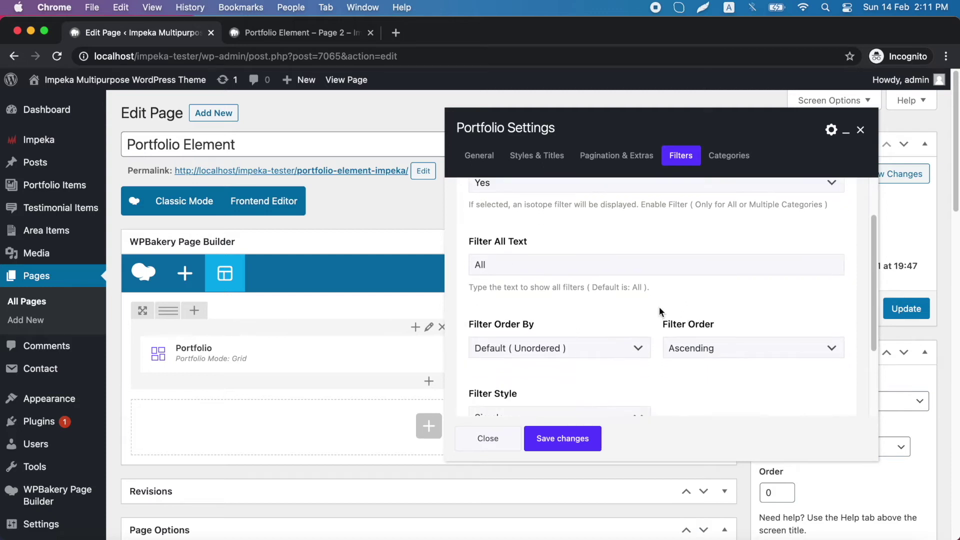
scroll(646, 303, "down", 3)
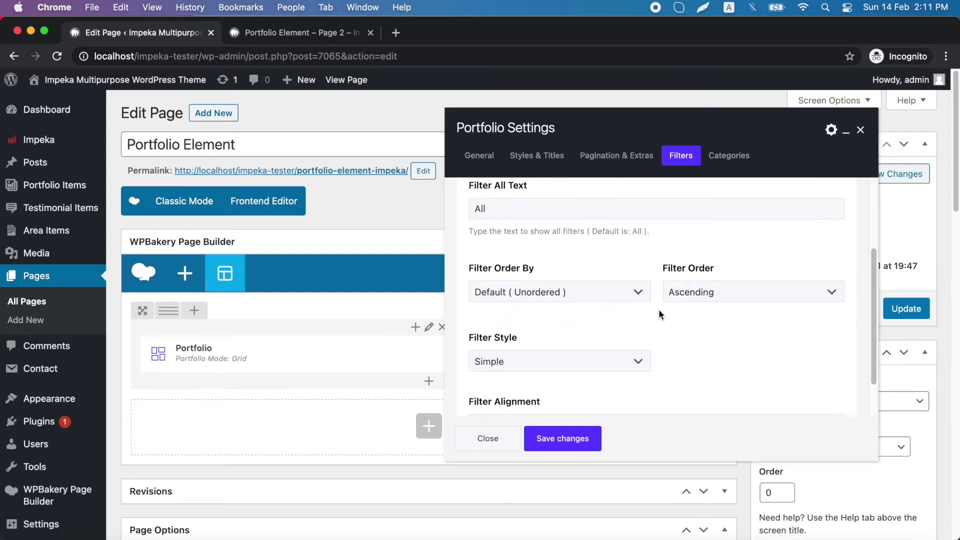
scroll(659, 315, "down", 1)
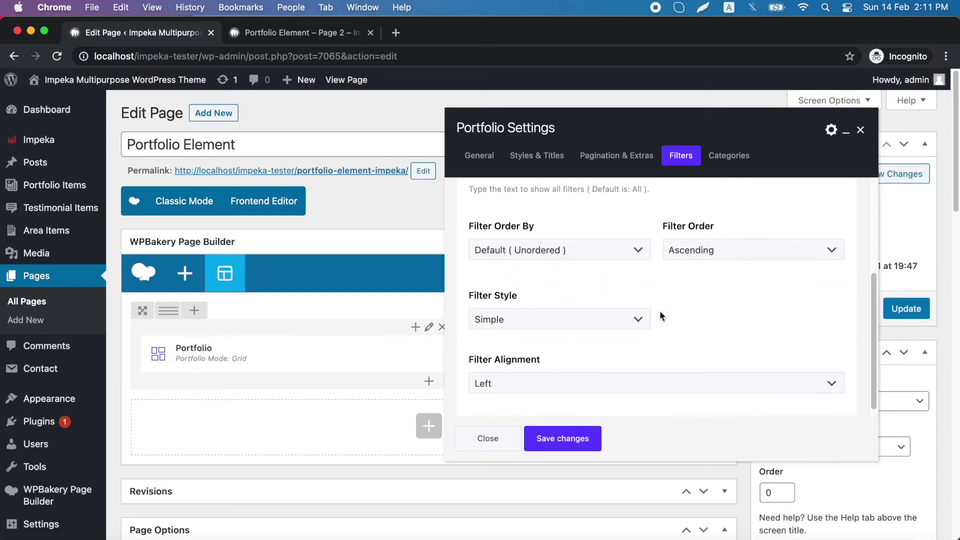
left_click(623, 317)
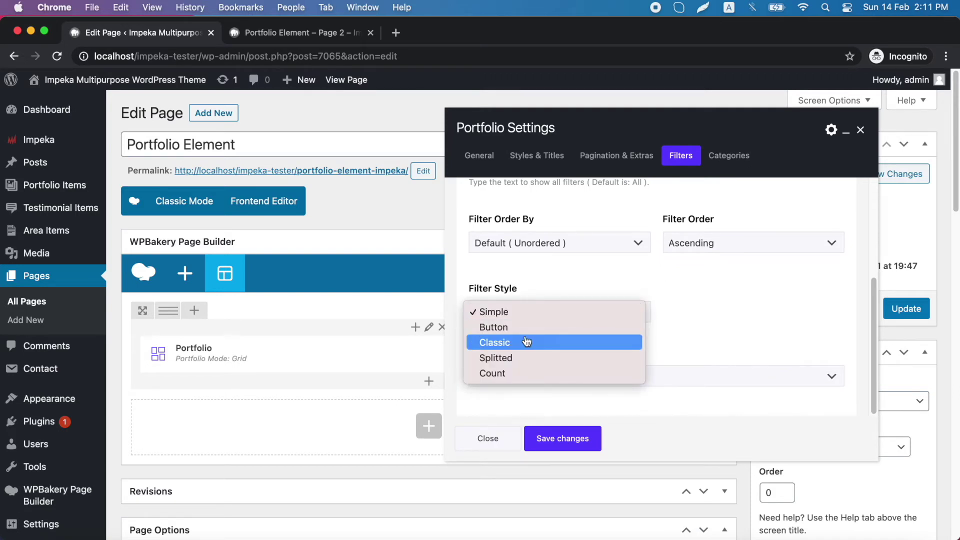
left_click(510, 374)
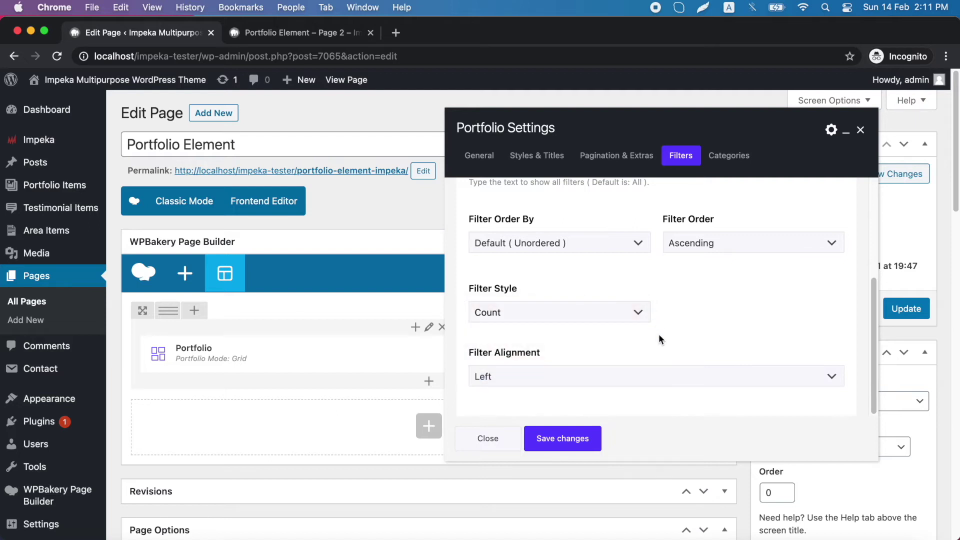
left_click(615, 378)
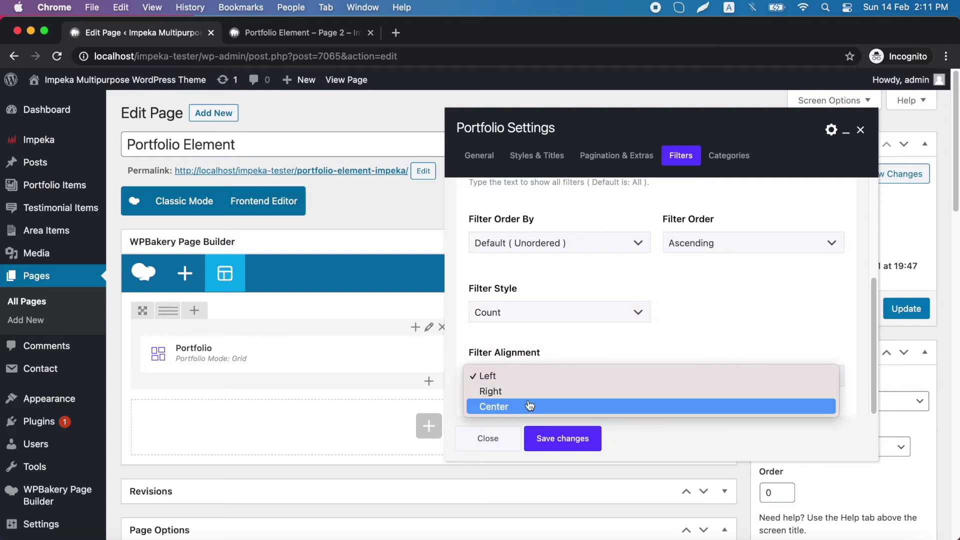
left_click(522, 408)
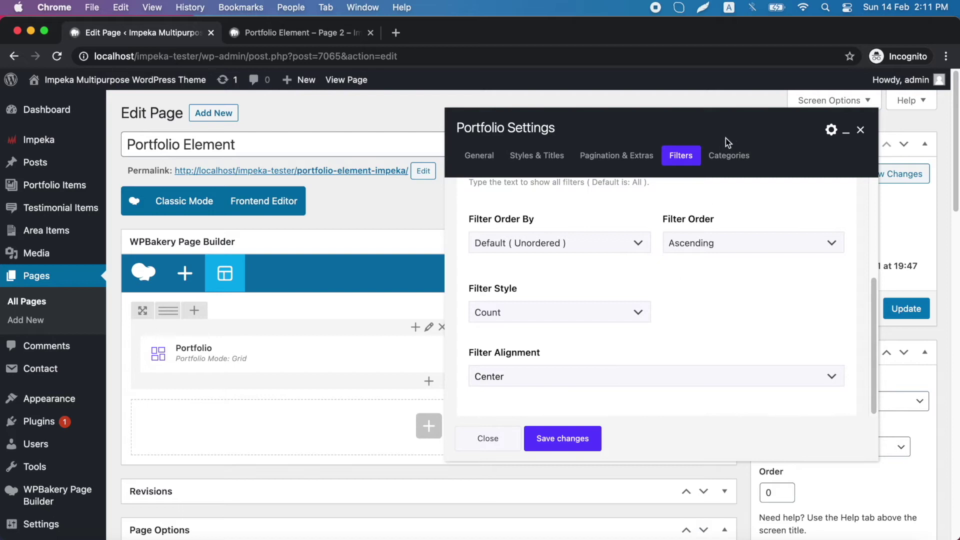
left_click(729, 158)
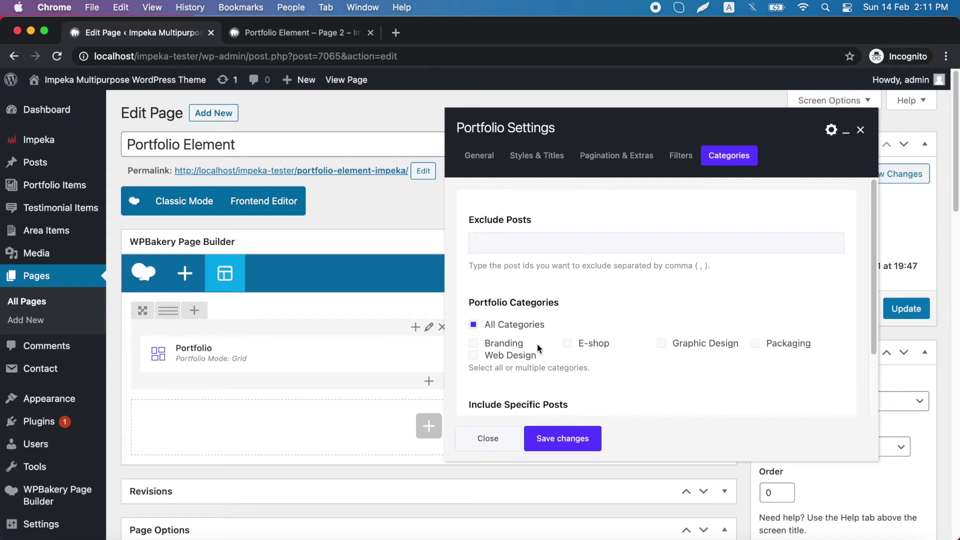
Step: Save the Portfolio settings, update the page, and reload the front-end Portfolio Element tab
left_click(578, 439)
left_click(899, 309)
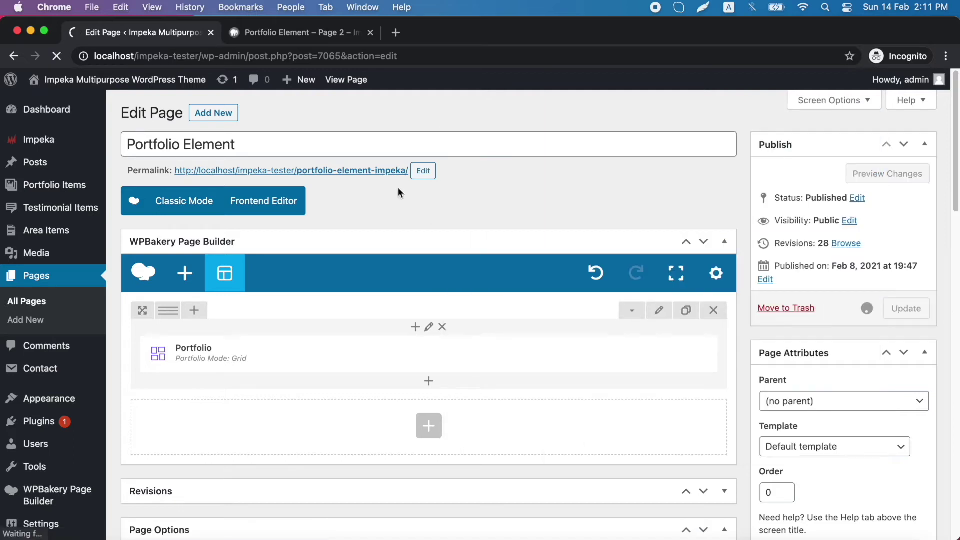
left_click(279, 34)
left_click(57, 57)
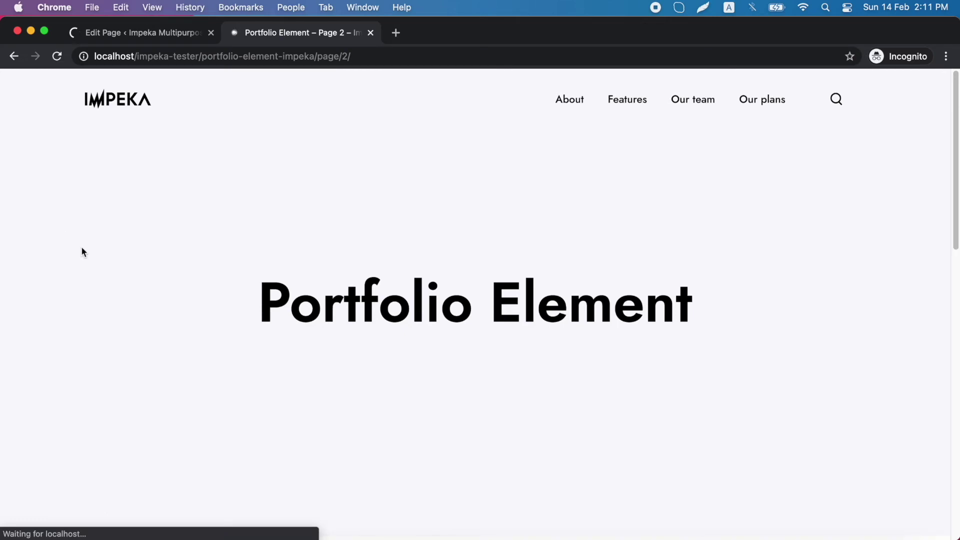
Step: Browse the live portfolio grid, go to pagination page 1, and check the centred count filter
scroll(81, 248, "down", 5)
scroll(32, 263, "down", 4)
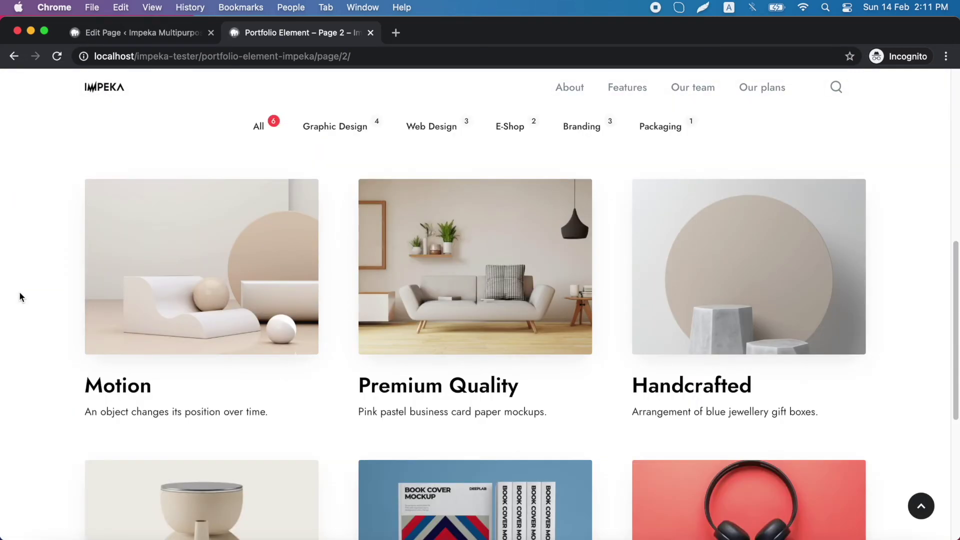
scroll(20, 297, "down", 1)
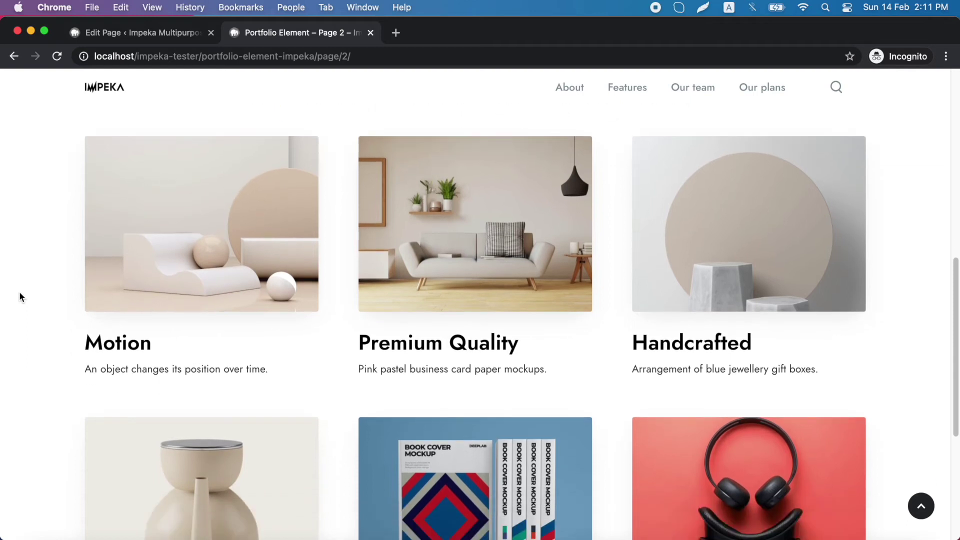
scroll(20, 298, "down", 4)
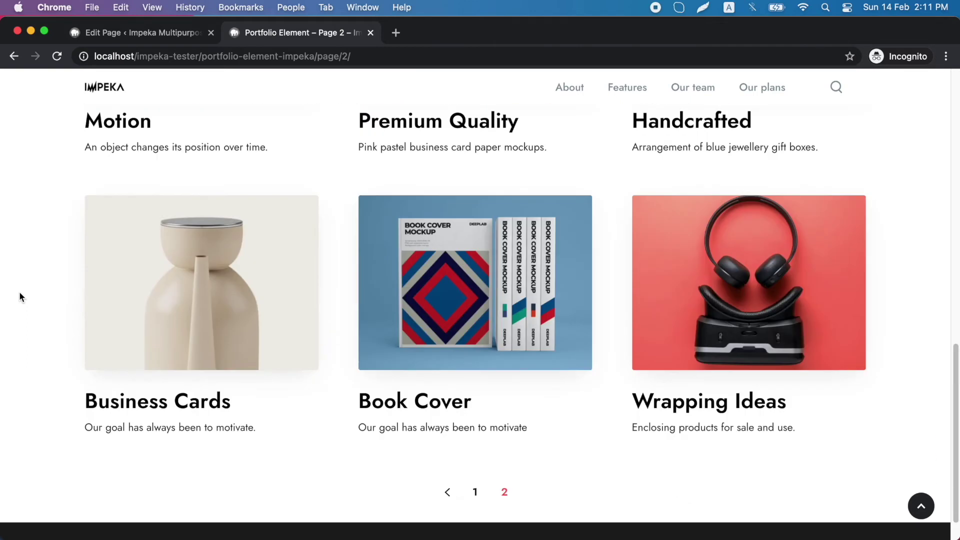
scroll(20, 295, "up", 4)
scroll(20, 295, "down", 5)
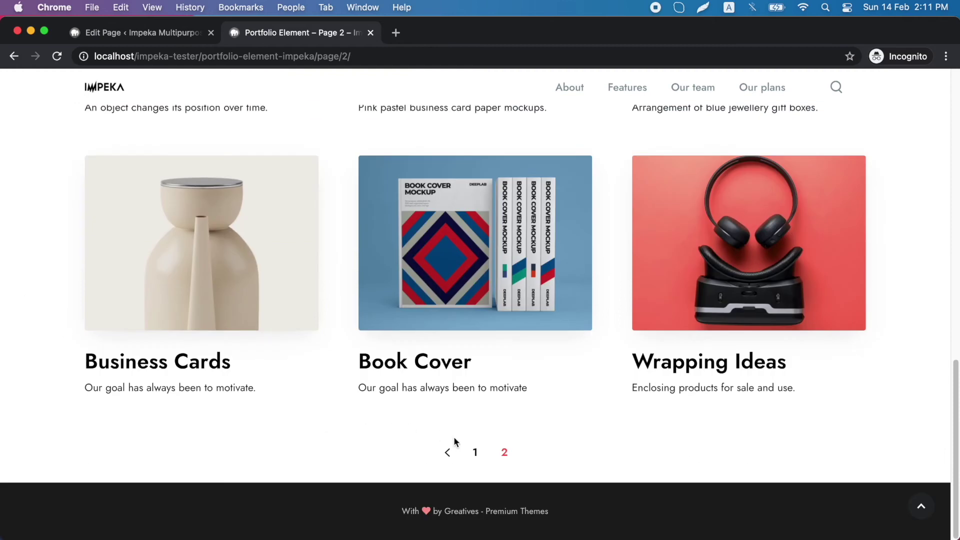
left_click(476, 452)
scroll(95, 324, "up", 3)
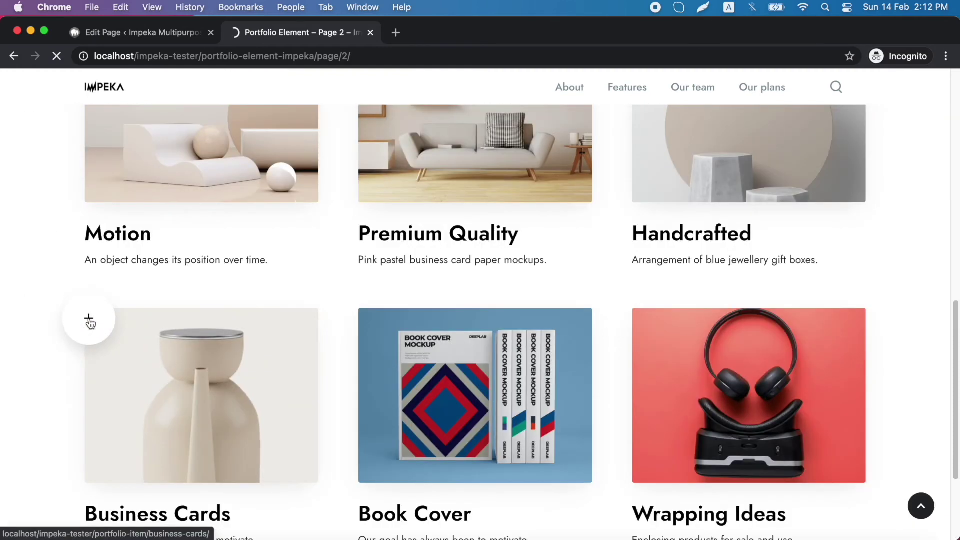
scroll(90, 323, "up", 2)
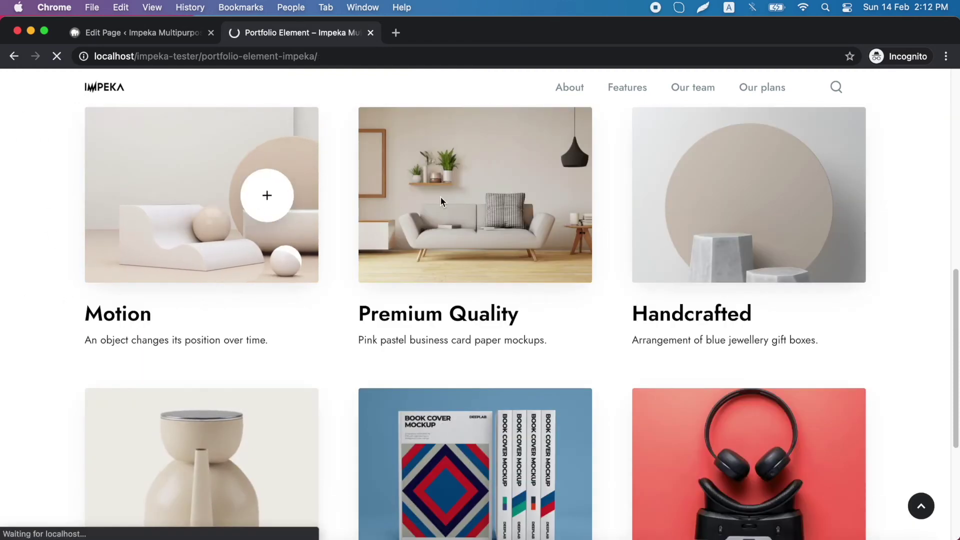
scroll(115, 362, "down", 8)
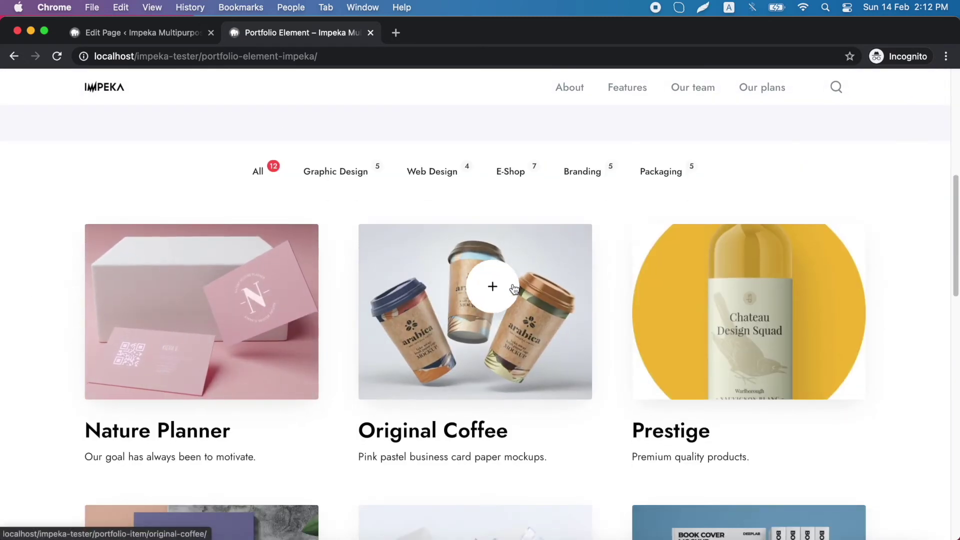
left_click(119, 35)
Step: Switch the Portfolio element to Masonry mode with 4 large-screen columns and 4 columns
left_click(437, 394)
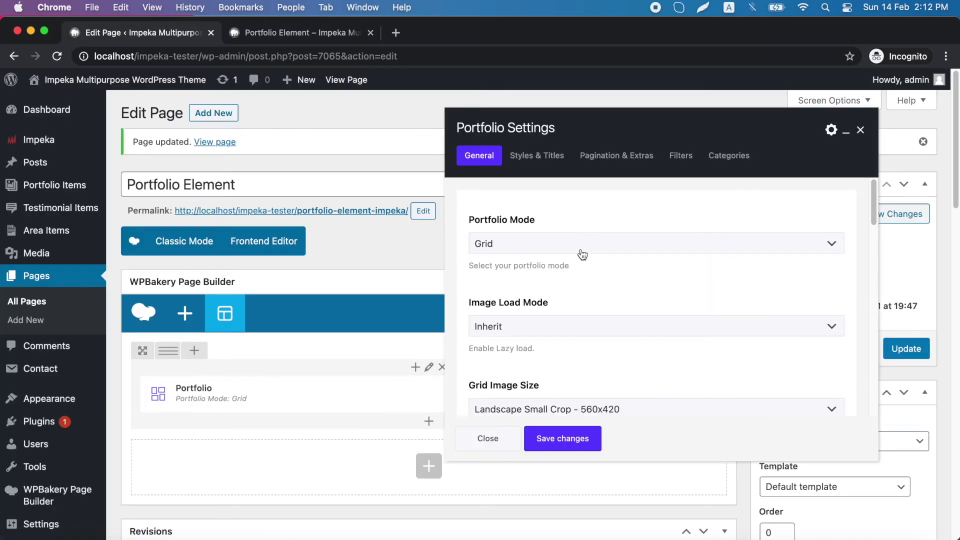
left_click(576, 243)
left_click(579, 259)
scroll(651, 297, "down", 5)
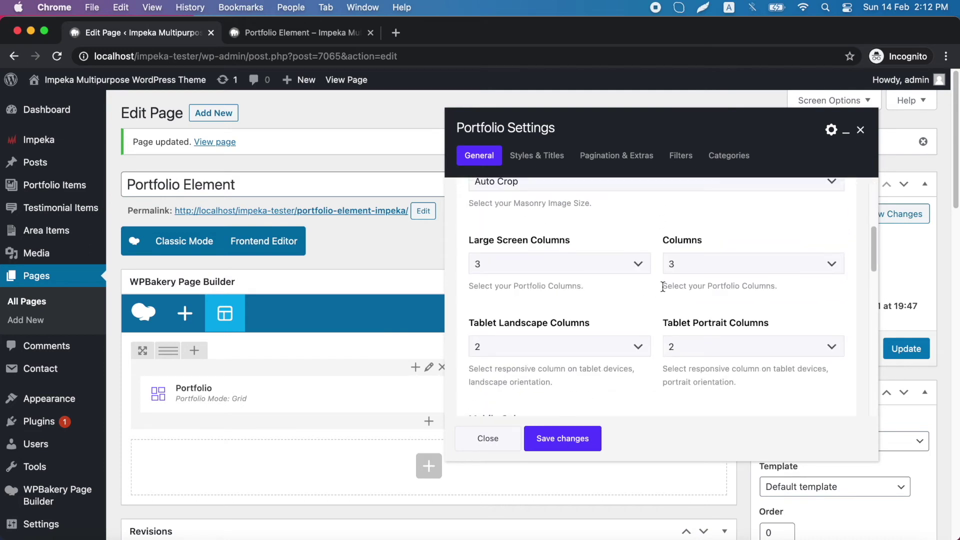
left_click(624, 274)
left_click(495, 279)
left_click(686, 273)
left_click(685, 278)
Step: Change the Gutter Size from 60 to 5
scroll(653, 323, "down", 2)
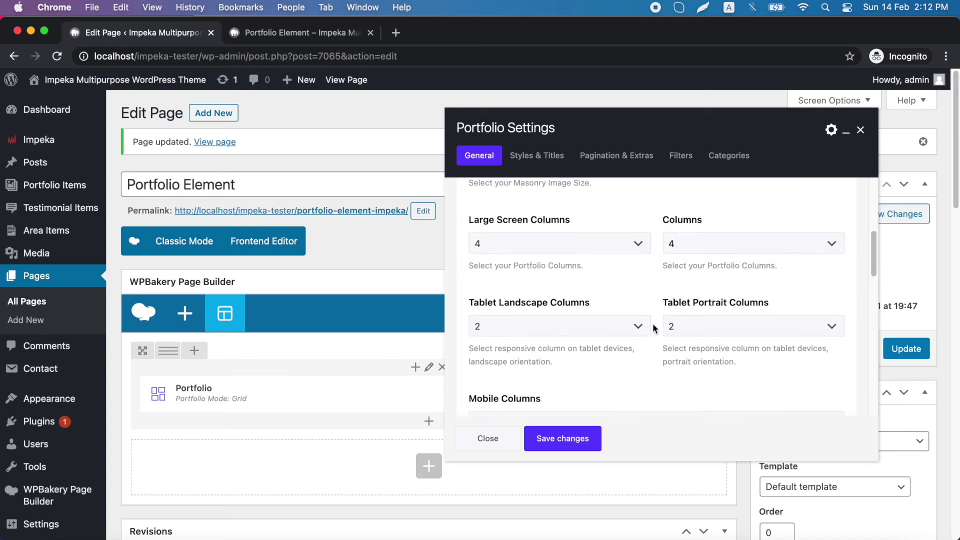
scroll(653, 323, "down", 10)
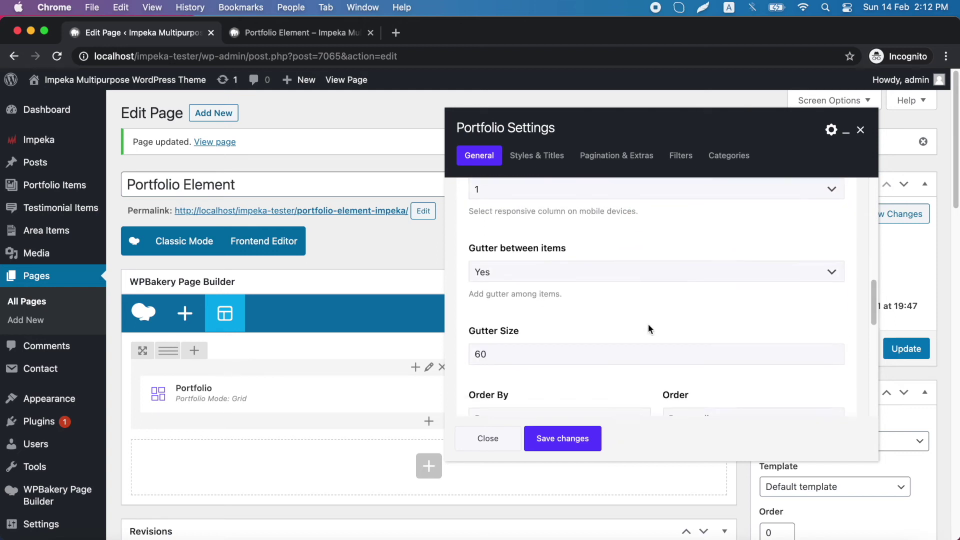
left_click(492, 327)
double_click(492, 326)
type("5")
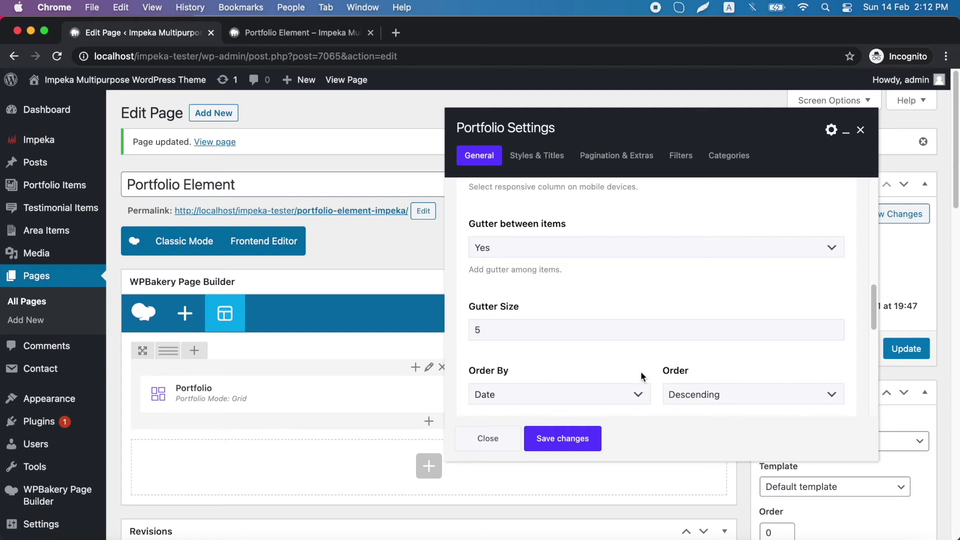
scroll(651, 363, "down", 5)
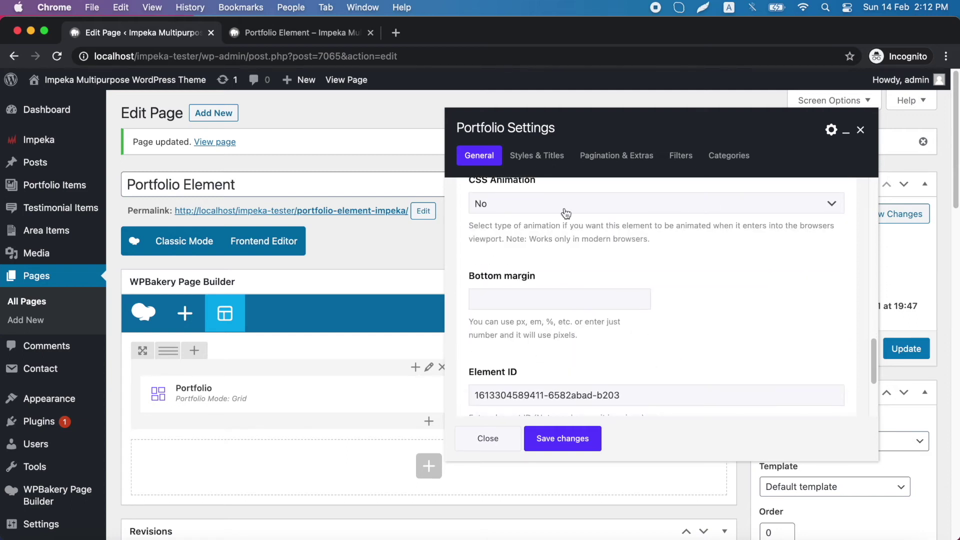
left_click(536, 156)
left_click(544, 244)
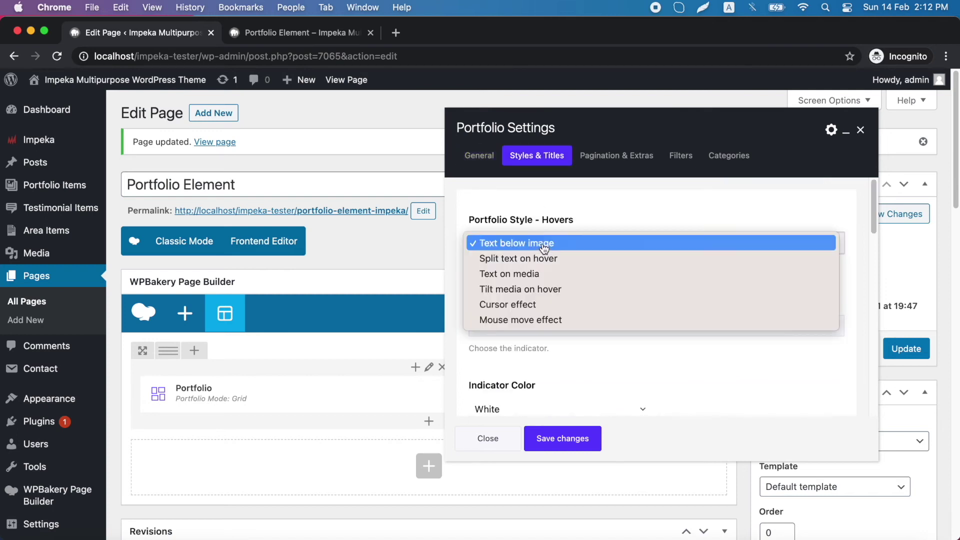
Step: Set the Cursor effect hover style with a Gradient 2 overlay at 80% opacity
left_click(561, 306)
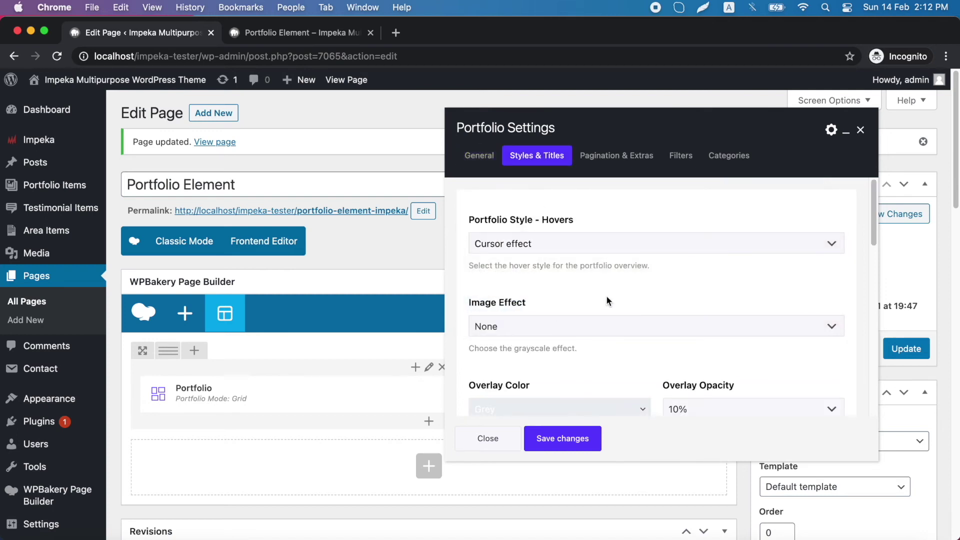
scroll(629, 306, "down", 5)
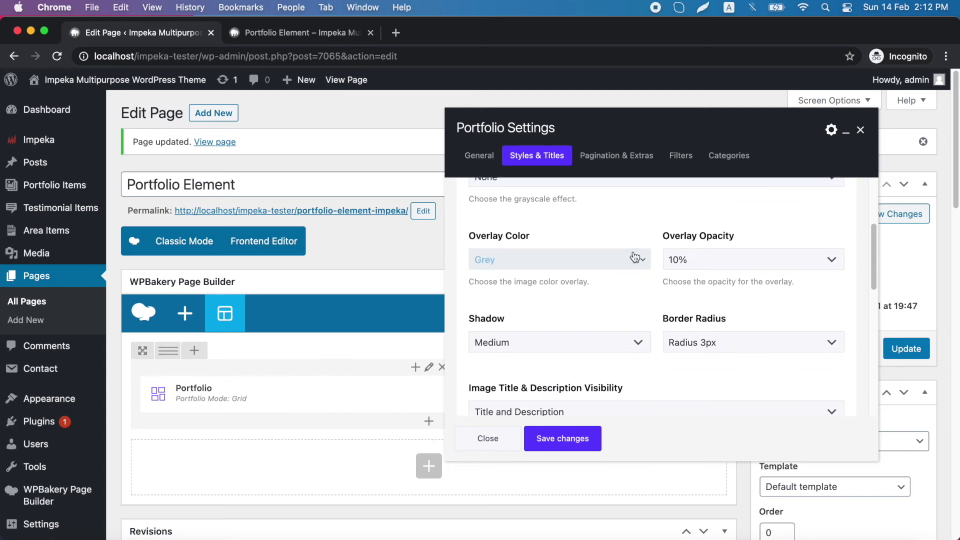
left_click(636, 257)
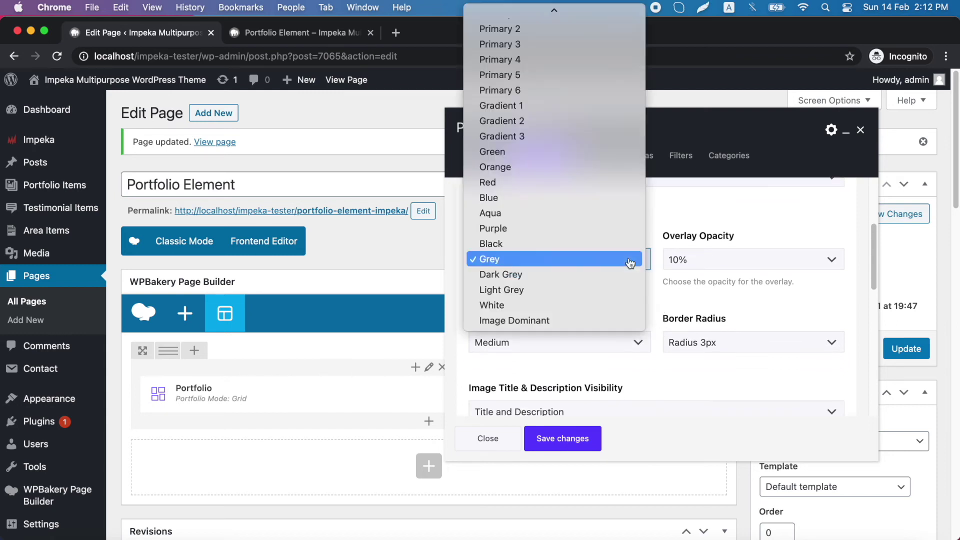
left_click(549, 128)
left_click(642, 260)
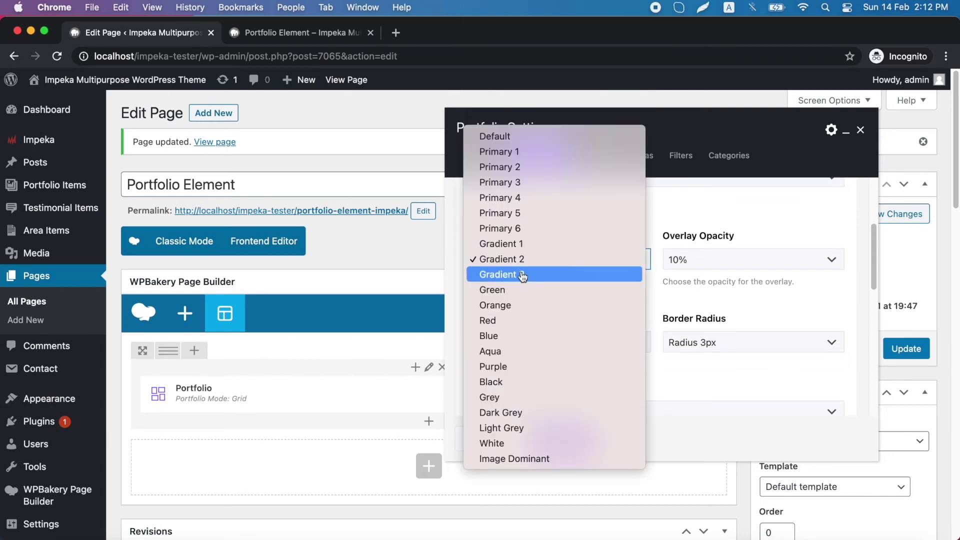
left_click(732, 258)
left_click(731, 258)
left_click(709, 367)
Step: Remove shadow and corner radius, and show only the title in White on Black
scroll(632, 321, "down", 3)
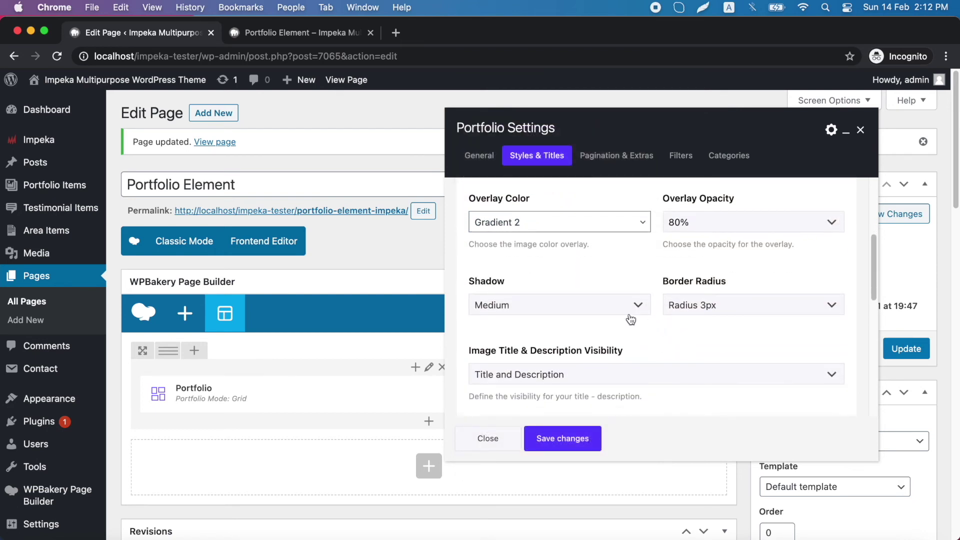
left_click(631, 313)
left_click(690, 289)
scroll(670, 356, "down", 2)
left_click(642, 335)
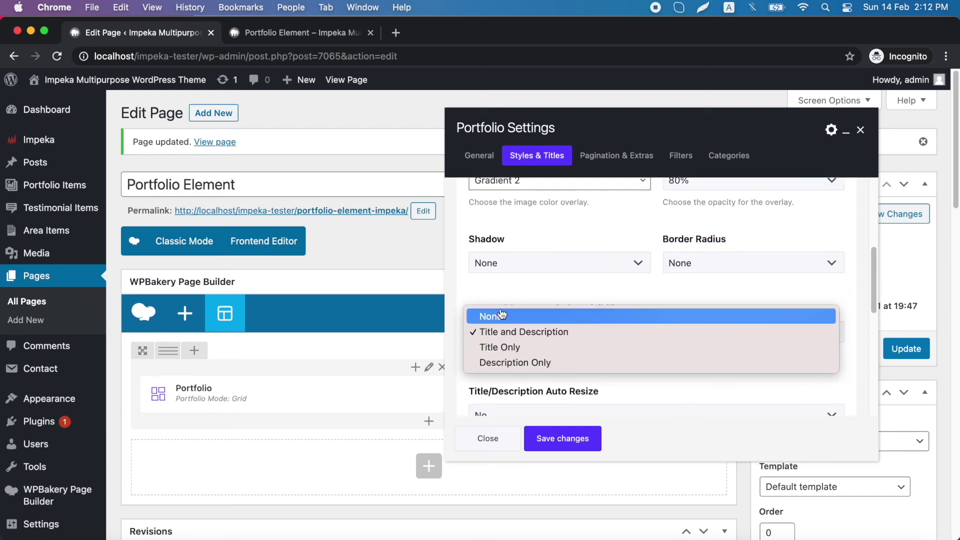
left_click(500, 347)
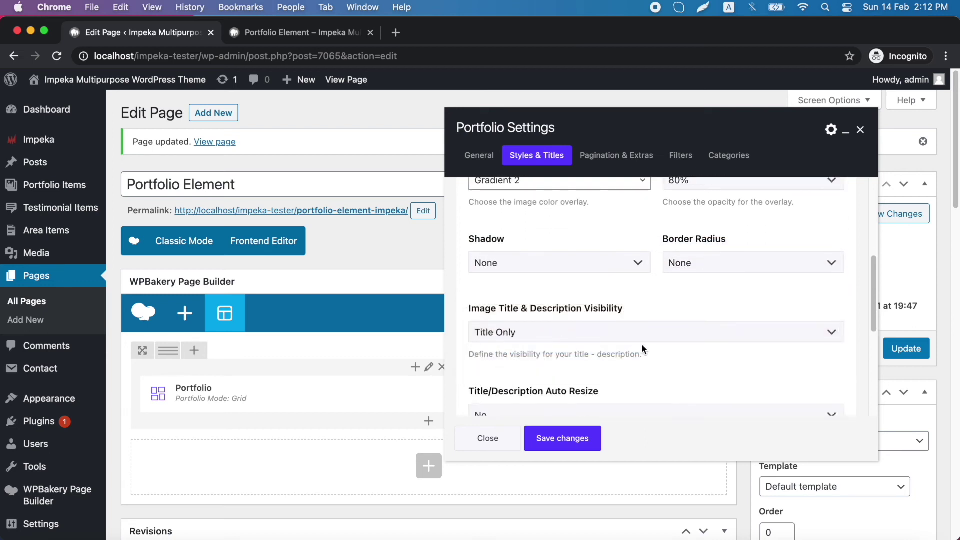
scroll(659, 358, "down", 3)
scroll(661, 359, "down", 3)
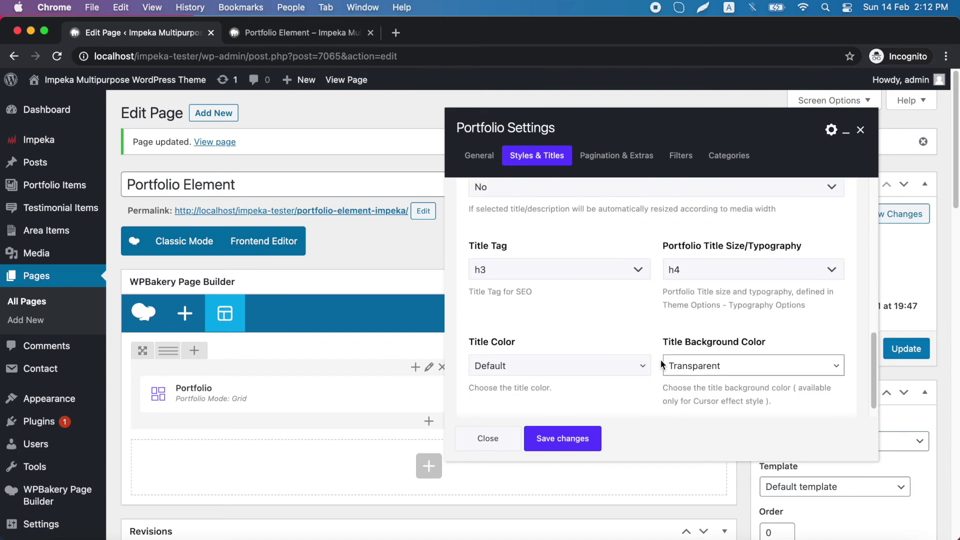
left_click(553, 362)
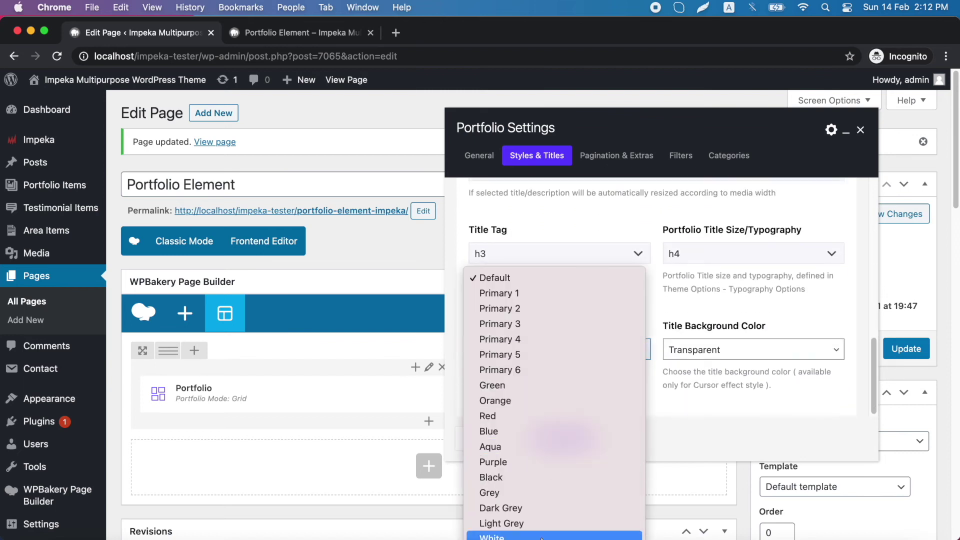
left_click(522, 536)
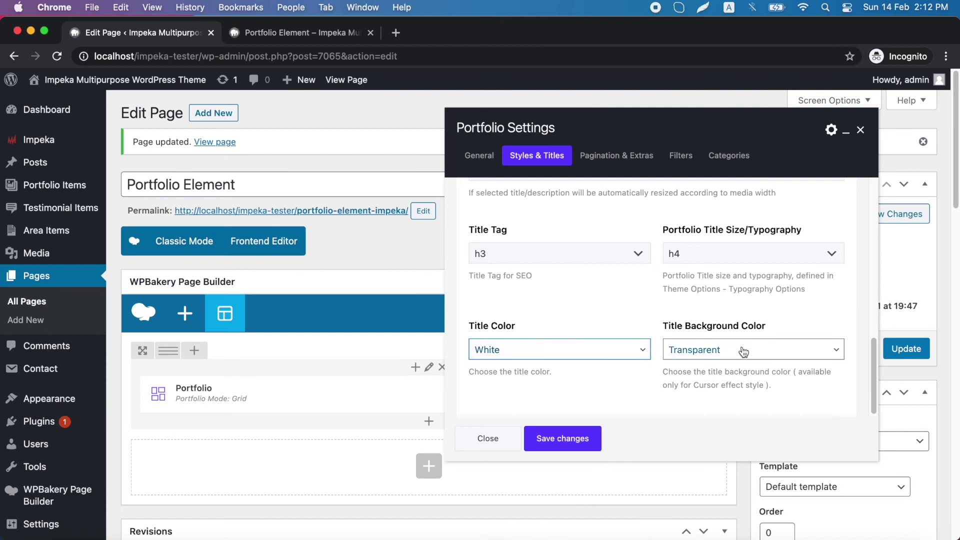
left_click(741, 350)
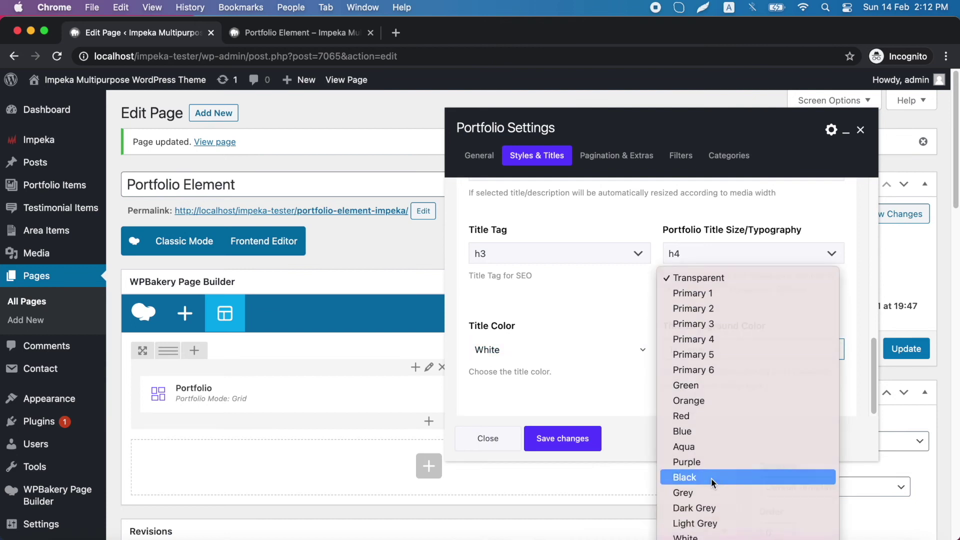
left_click(714, 478)
left_click(633, 161)
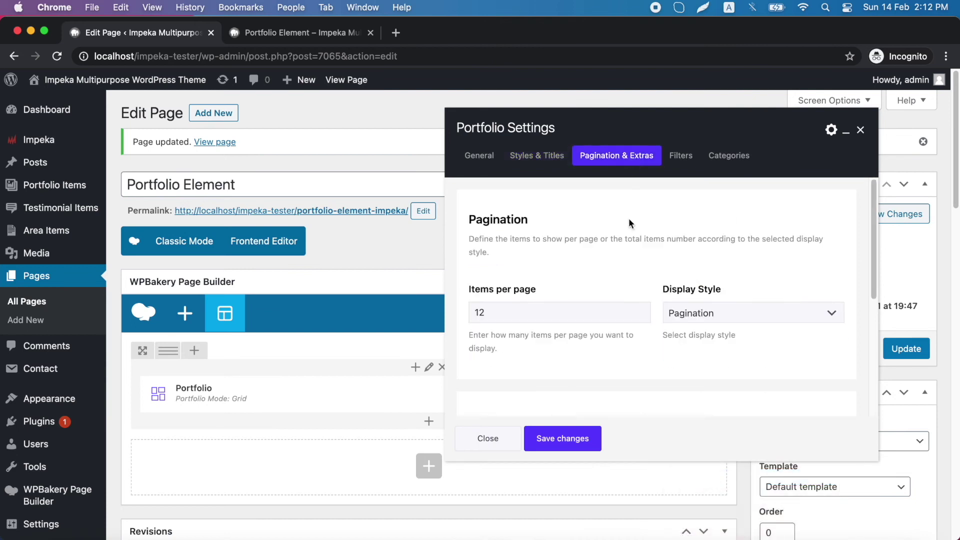
Step: Set pagination to Load More and the filter style to Button
left_click(715, 313)
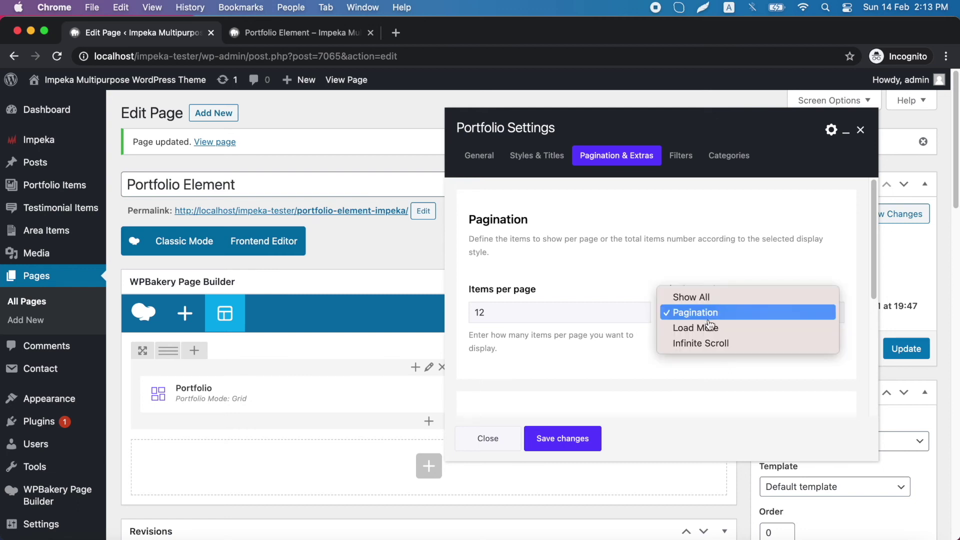
left_click(741, 330)
scroll(657, 371, "down", 3)
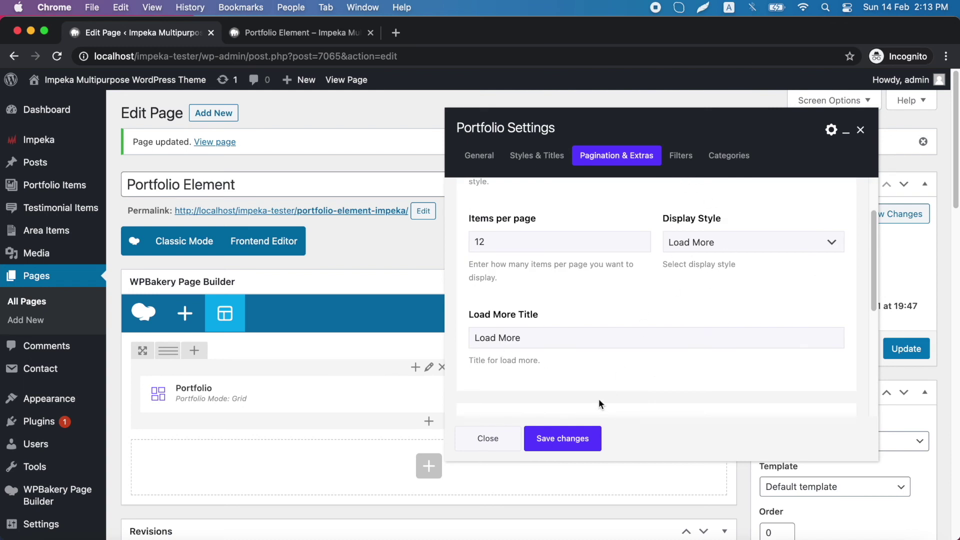
left_click(682, 156)
scroll(584, 357, "down", 5)
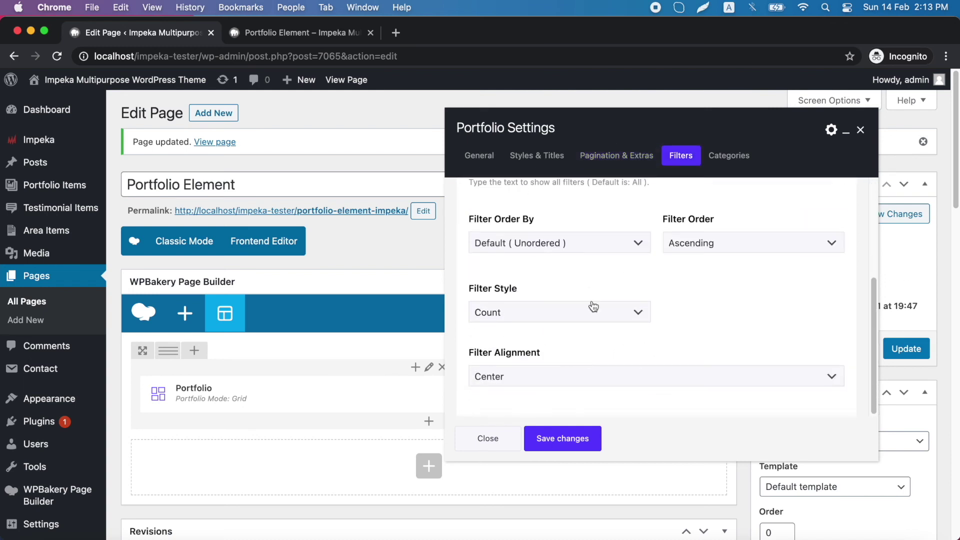
left_click(585, 320)
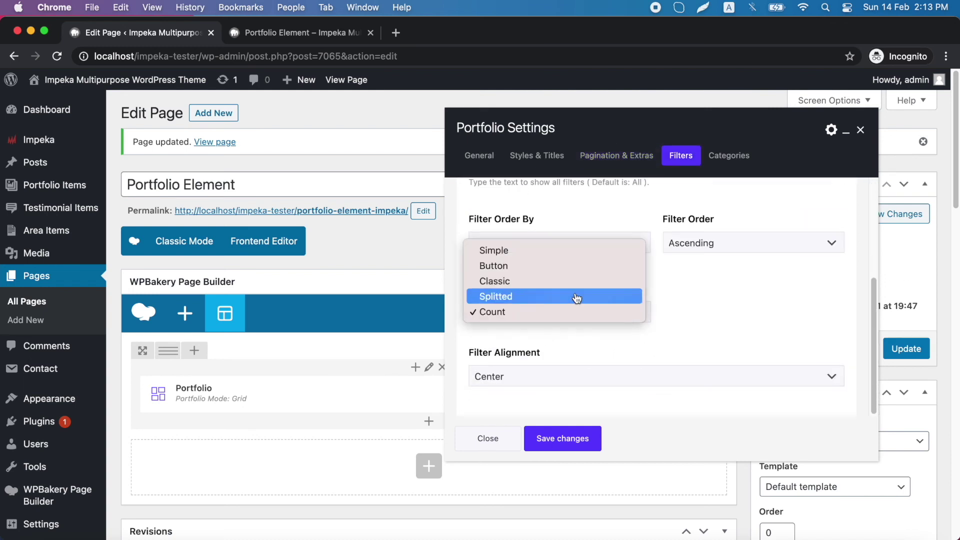
left_click(565, 274)
Step: Save the portfolio settings, update the page, and view the live Portfolio Element page
left_click(571, 441)
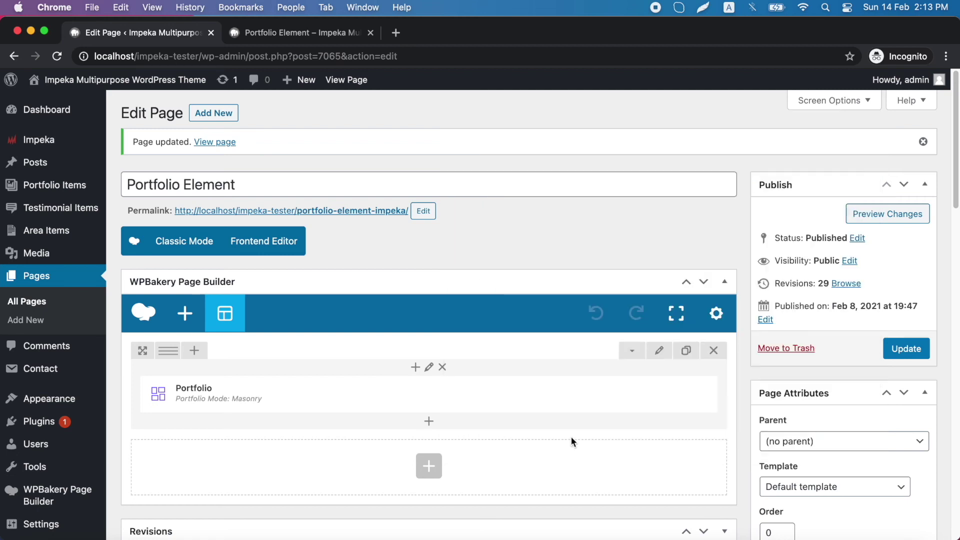
left_click(907, 351)
left_click(317, 34)
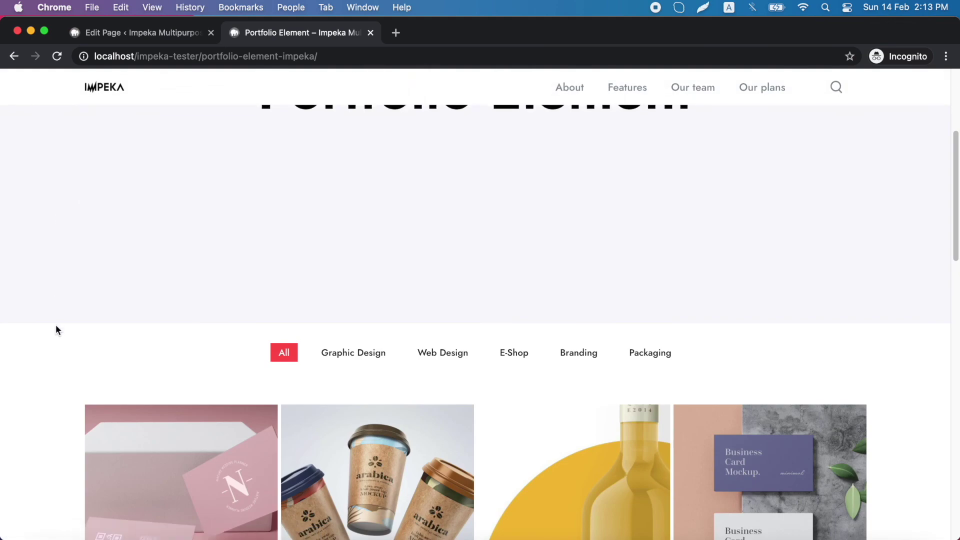
Step: Scroll the live masonry grid and use Load More to reveal further projects like Book Cover
scroll(56, 325, "down", 5)
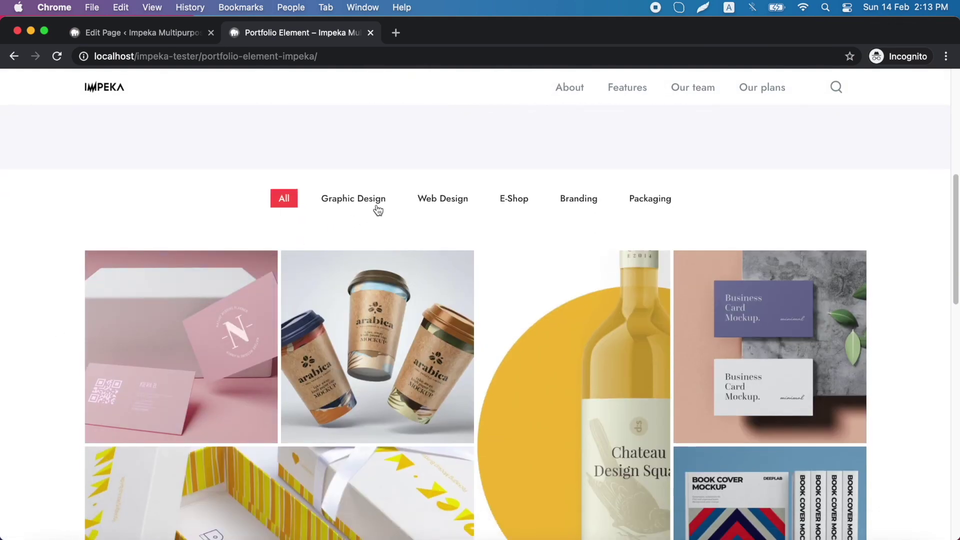
scroll(145, 340, "down", 1)
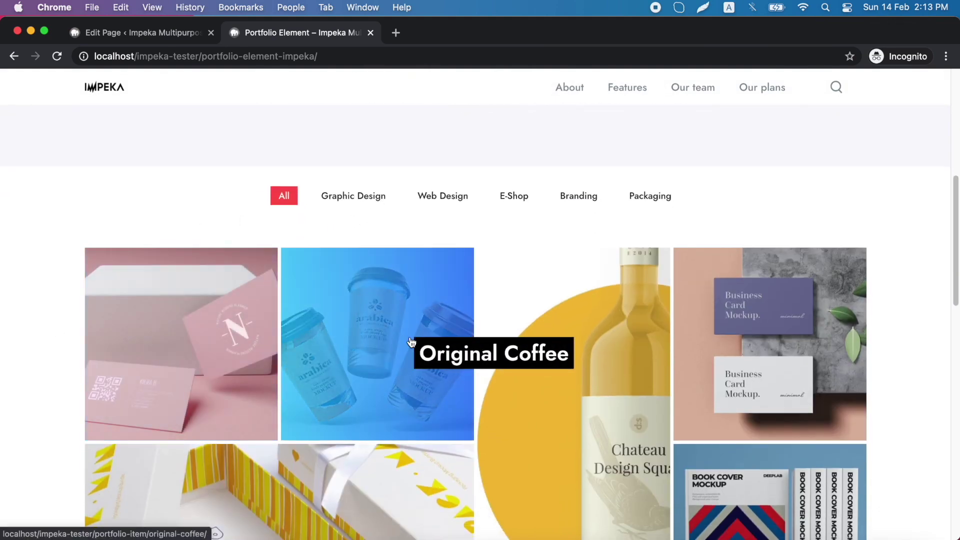
scroll(409, 344, "down", 1)
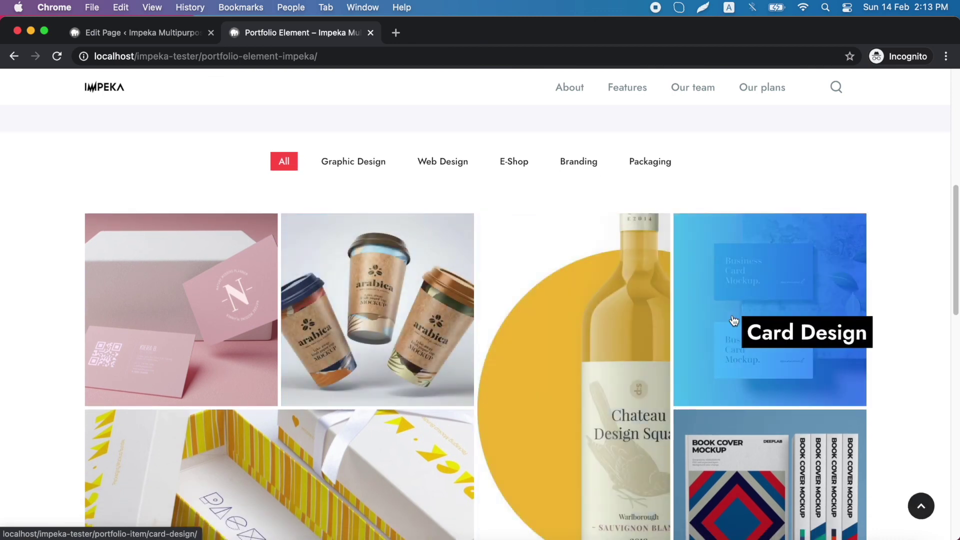
scroll(733, 325, "down", 3)
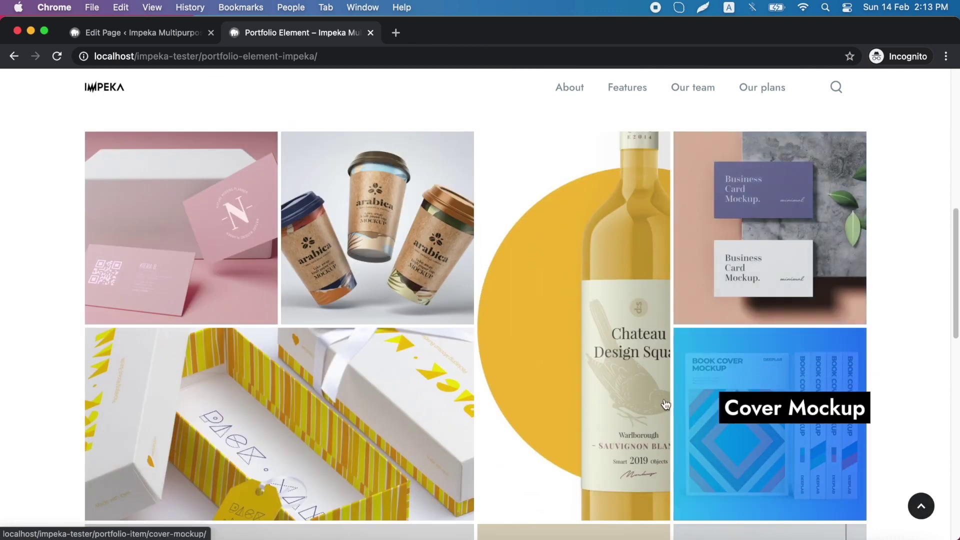
scroll(294, 404, "down", 5)
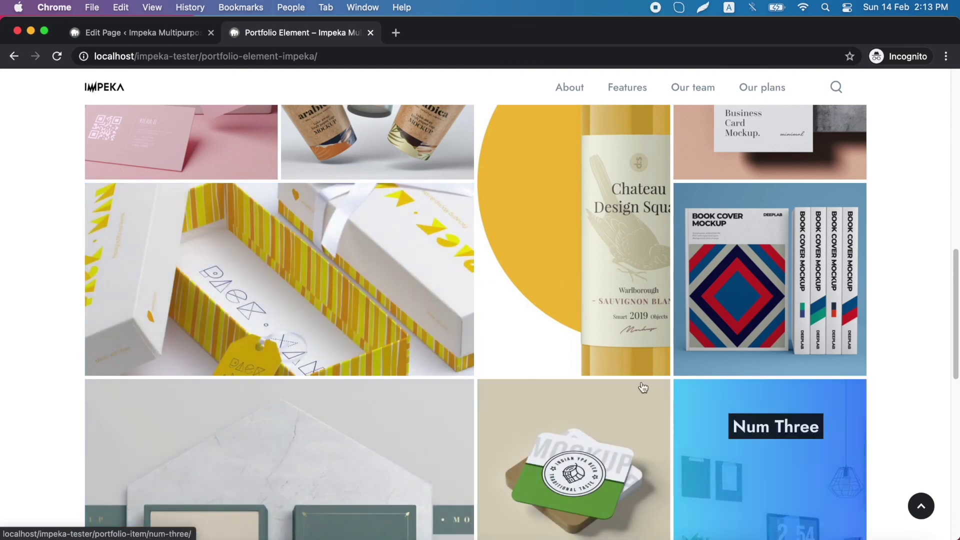
scroll(583, 313, "down", 10)
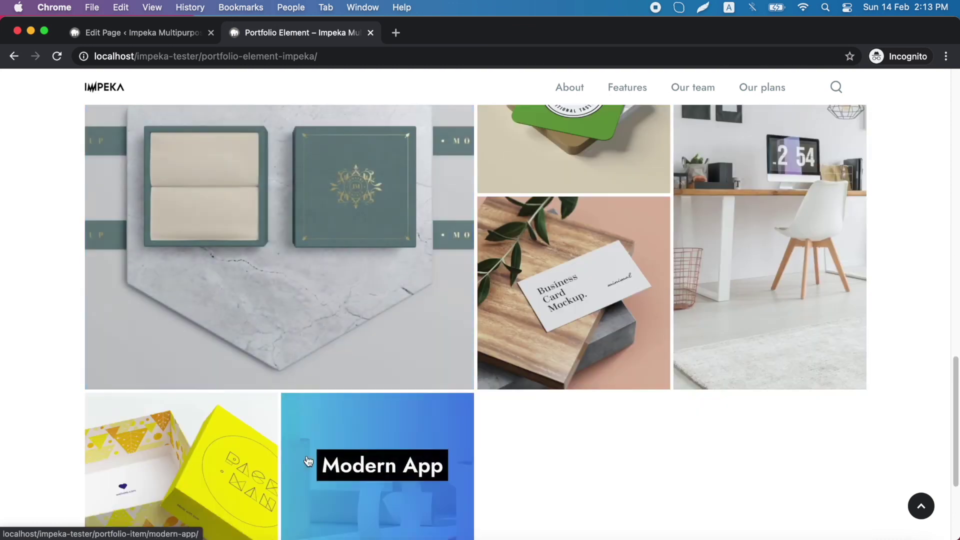
scroll(754, 431, "down", 5)
left_click(484, 461)
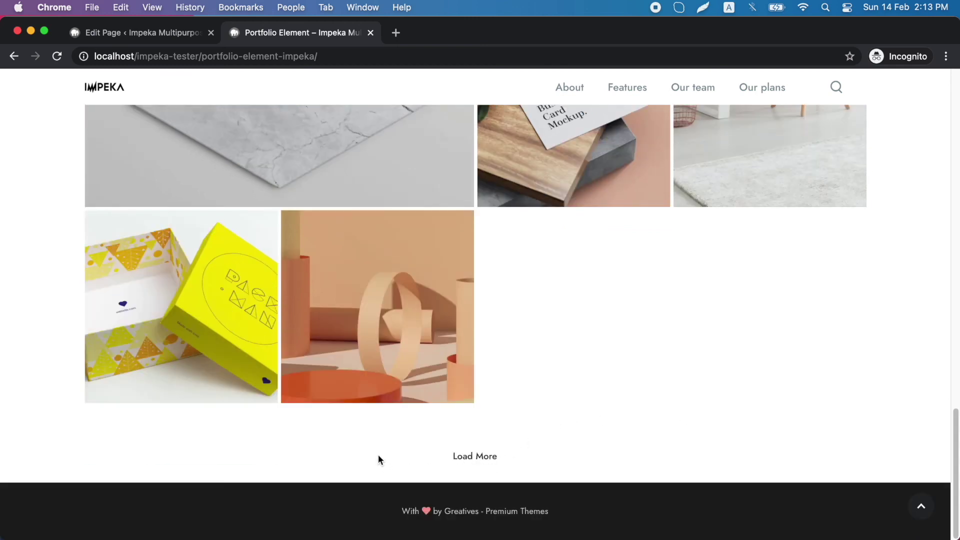
scroll(380, 459, "down", 3)
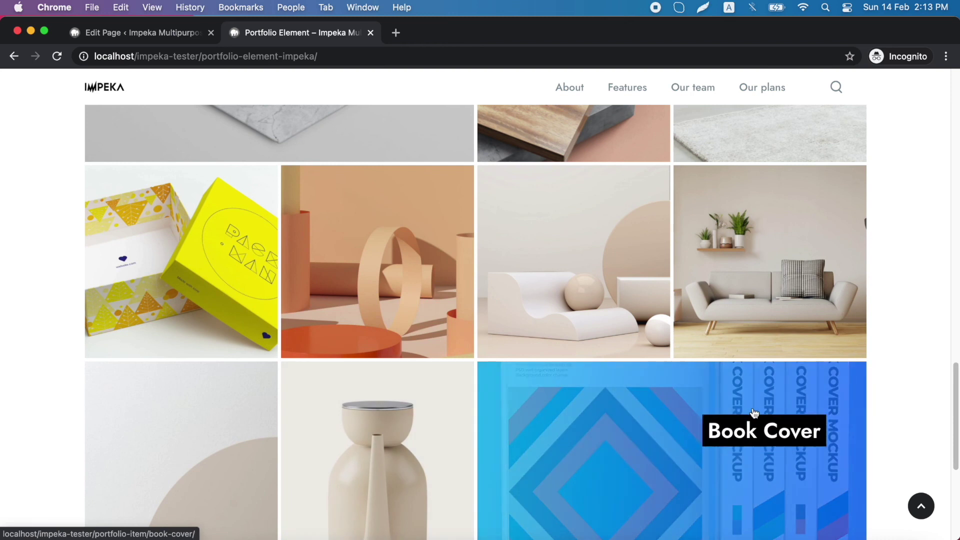
scroll(650, 430, "down", 3)
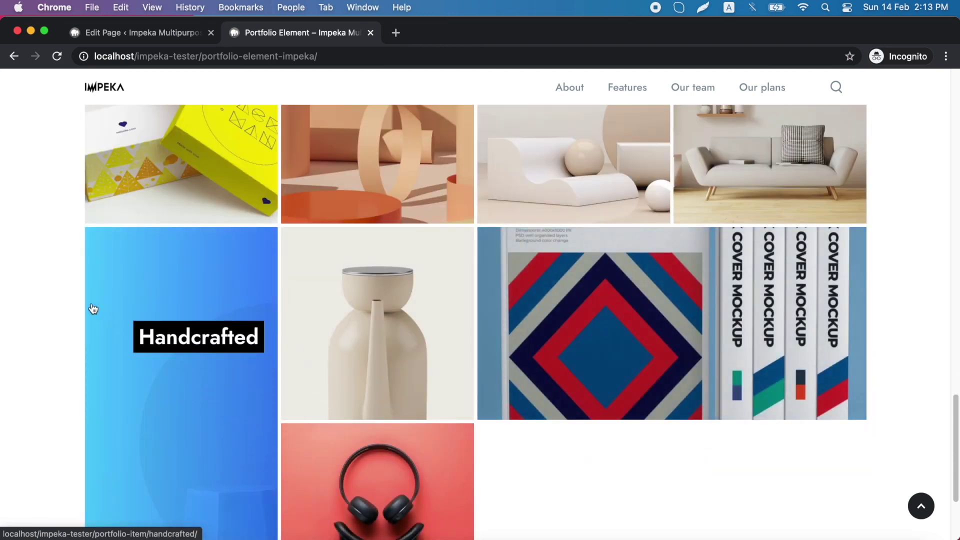